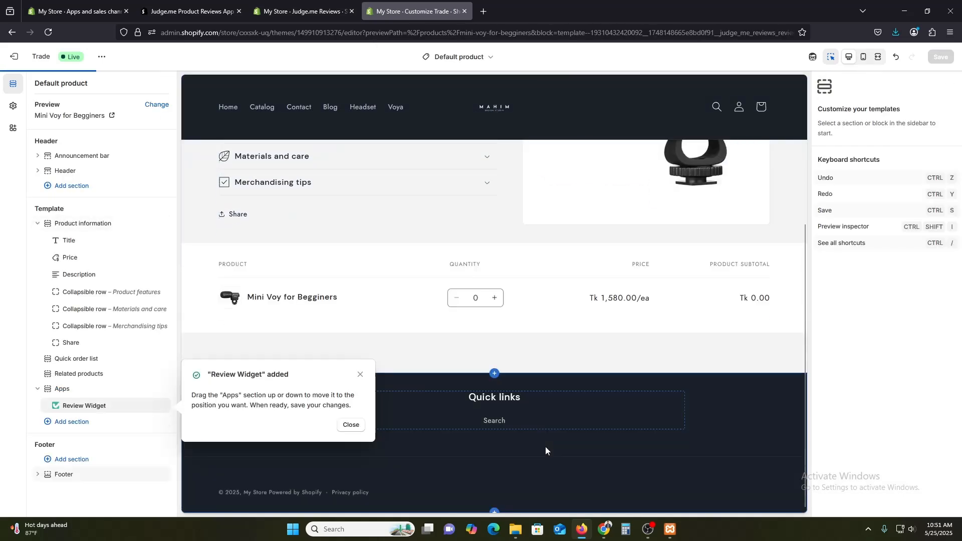
Check the added Review Widget in the product page preview and save the Default product template.
{"action": "scroll", "coordinate": [546, 425], "scroll_direction": "up", "scroll_amount": 5}
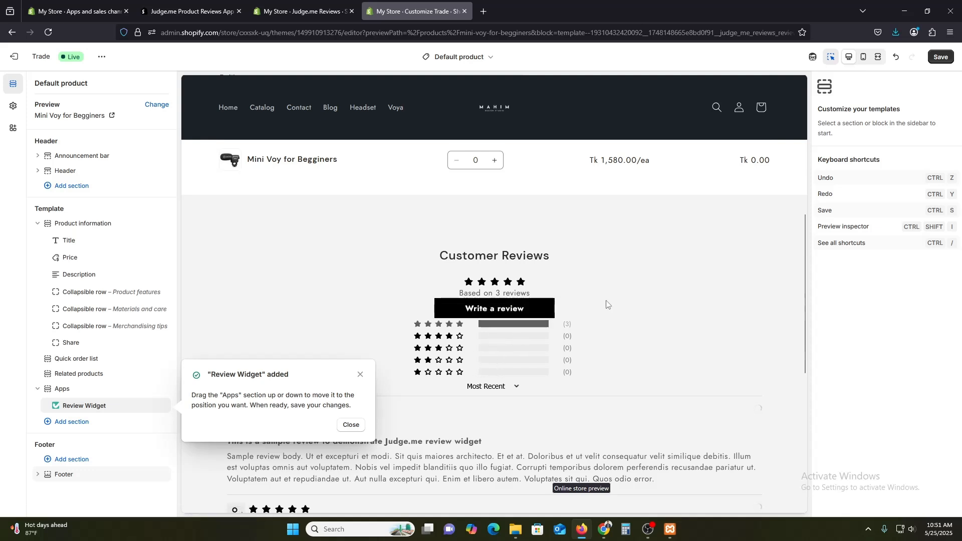
{"action": "scroll", "coordinate": [626, 333], "scroll_direction": "up", "scroll_amount": 3}
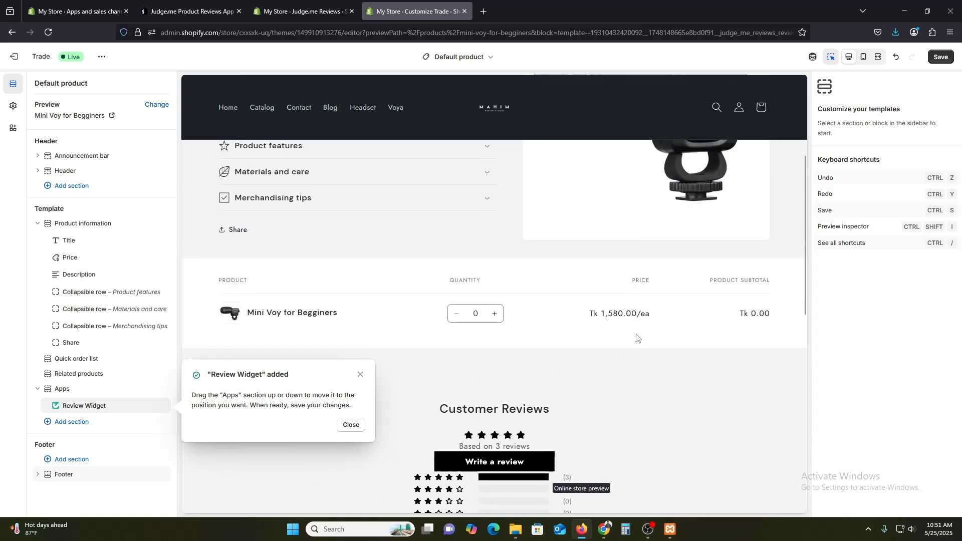
{"action": "left_click", "coordinate": [941, 57]}
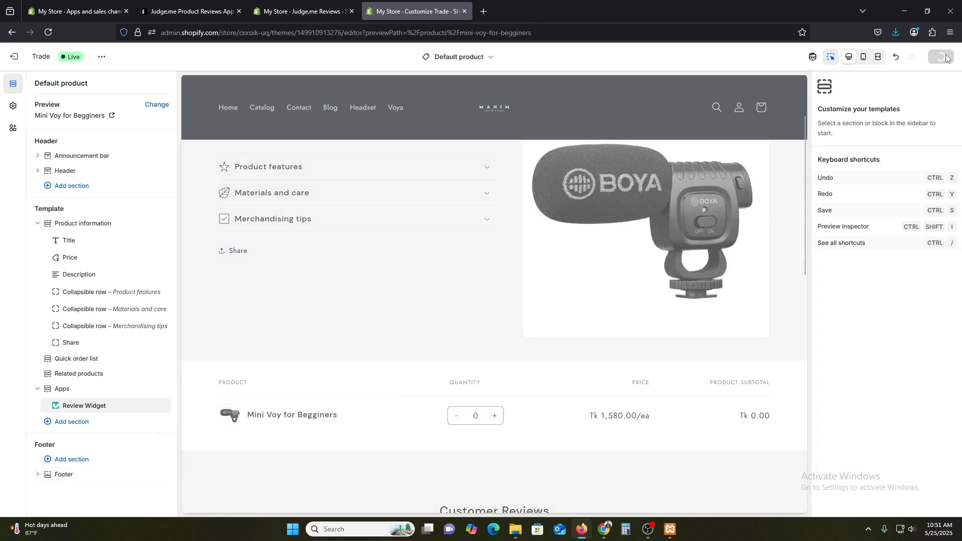
Launch the Star Ratings installation from the Judge.me onboarding and check the review blocks in the product page preview.
{"action": "left_click", "coordinate": [275, 3]}
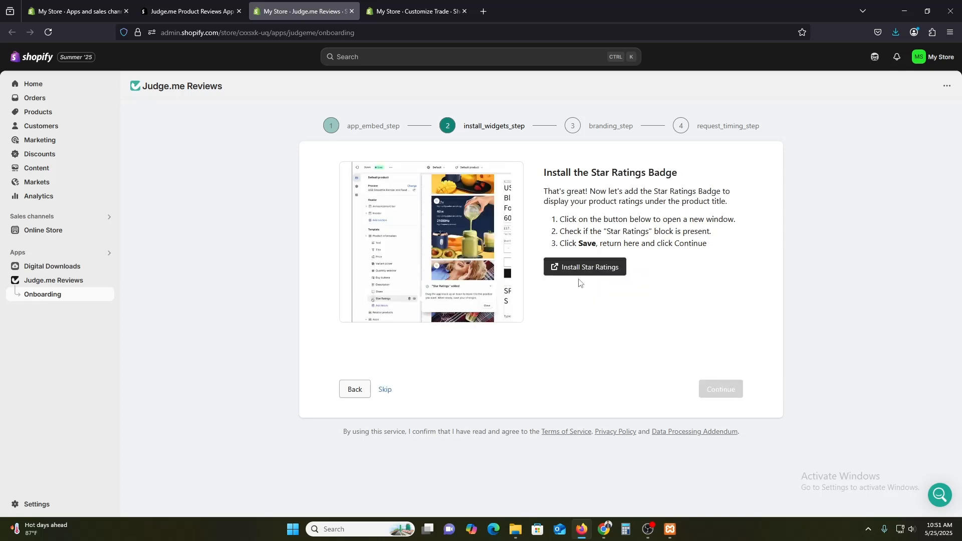
{"action": "left_click", "coordinate": [589, 276]}
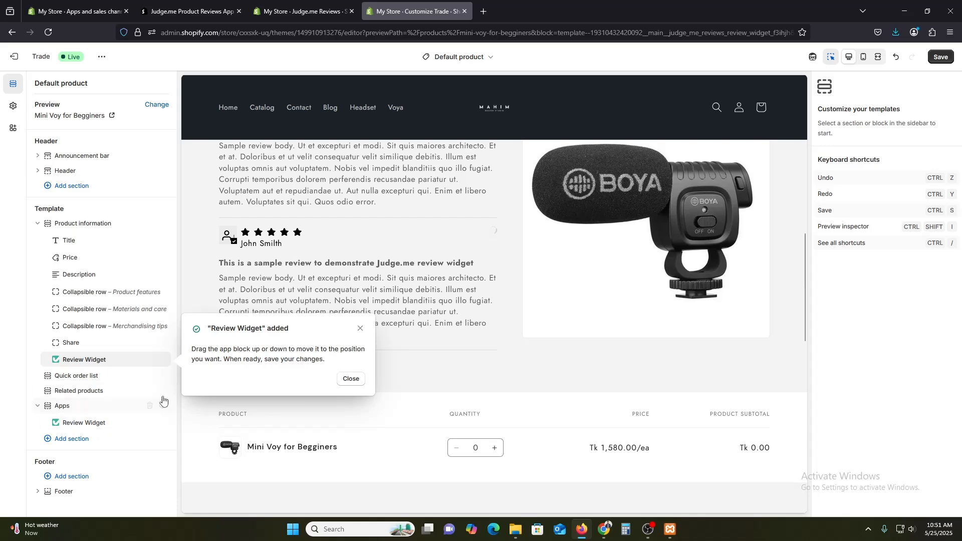
{"action": "left_click", "coordinate": [299, 5]}
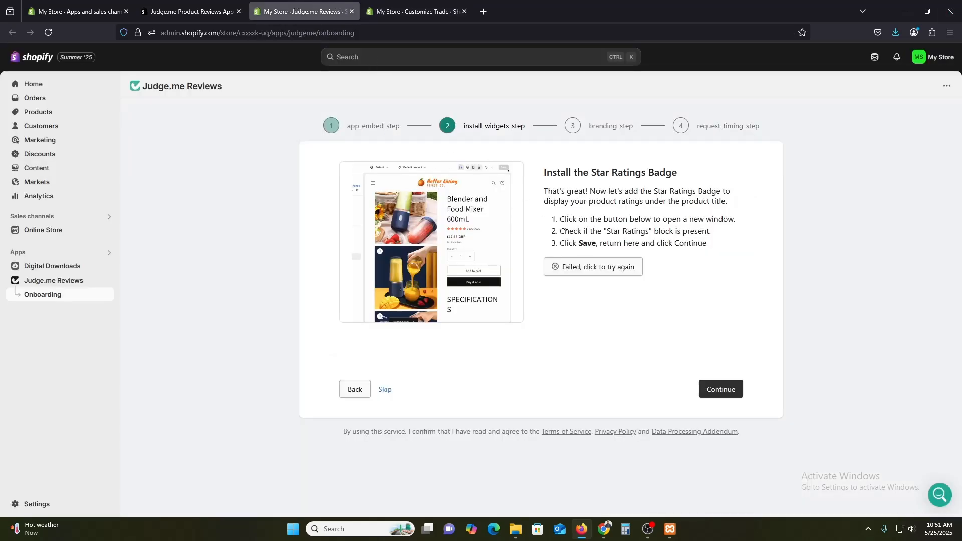
{"action": "key", "text": "ctrl+Tab"}
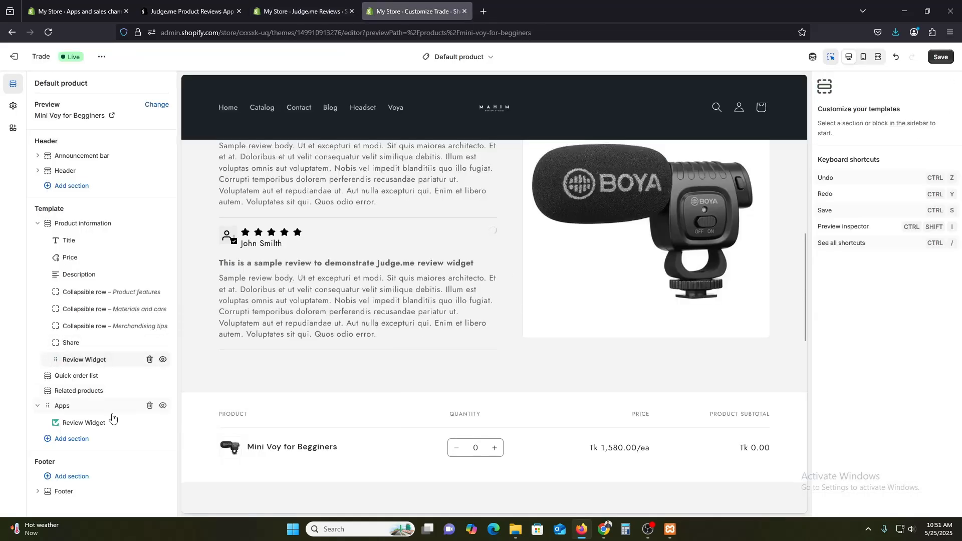
{"action": "scroll", "coordinate": [570, 394], "scroll_direction": "down", "scroll_amount": 10}
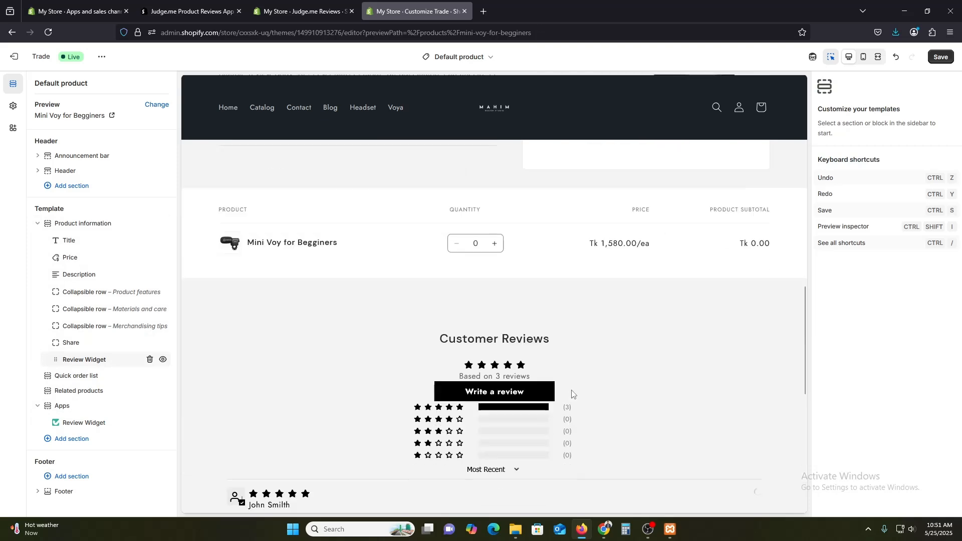
{"action": "scroll", "coordinate": [572, 388], "scroll_direction": "up", "scroll_amount": 5}
{"action": "scroll", "coordinate": [572, 389], "scroll_direction": "up", "scroll_amount": 5}
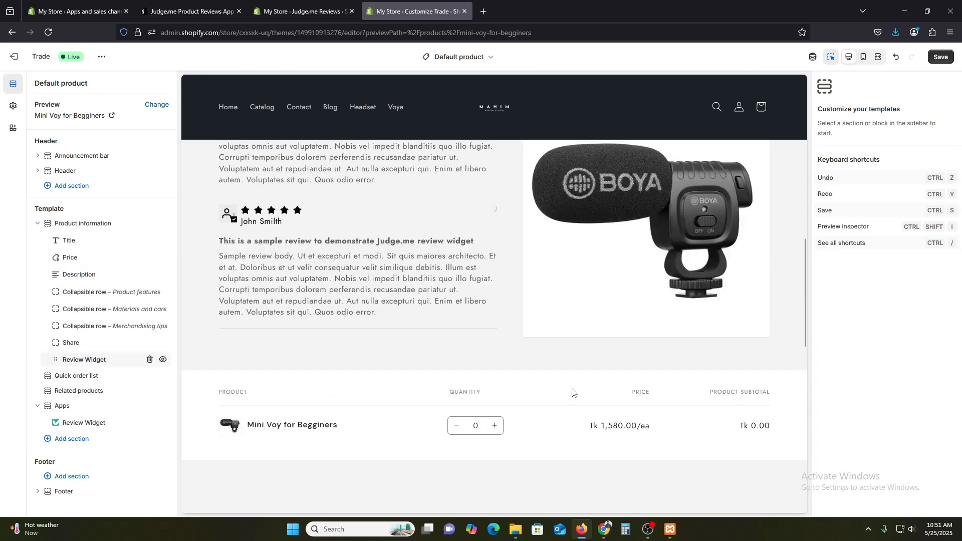
Add the Judge.me Star Ratings block to the Apps section and move it into Product information, directly below Description.
{"action": "left_click", "coordinate": [110, 431]}
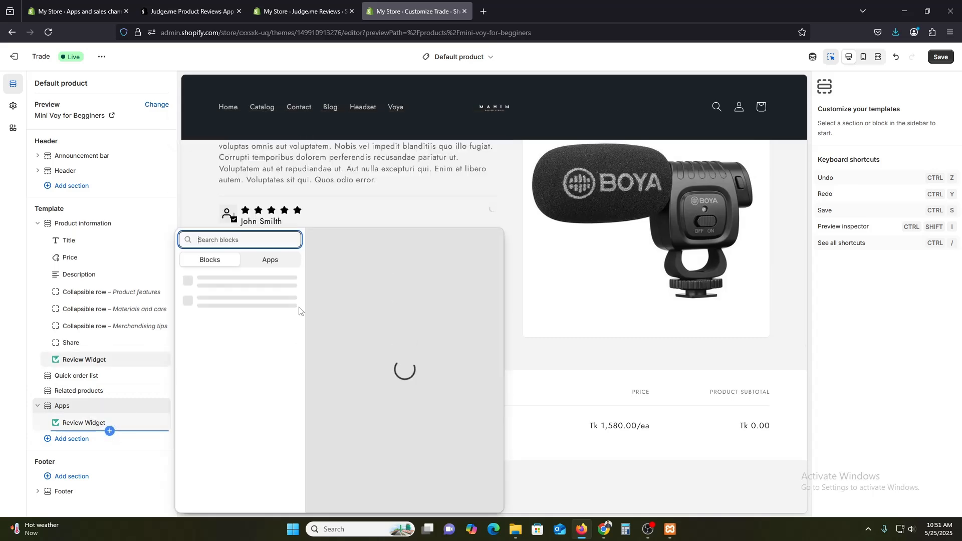
{"action": "left_click", "coordinate": [271, 260]}
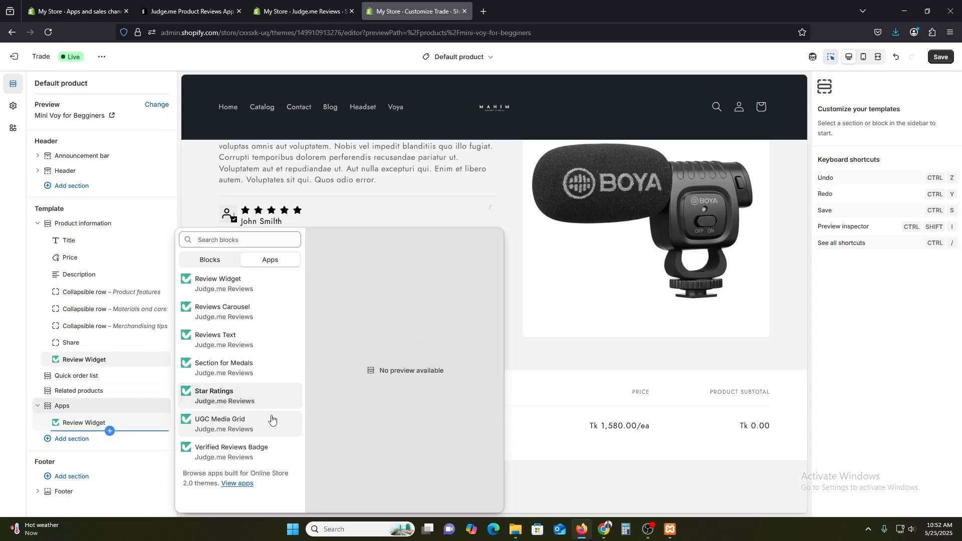
{"action": "left_click", "coordinate": [250, 398]}
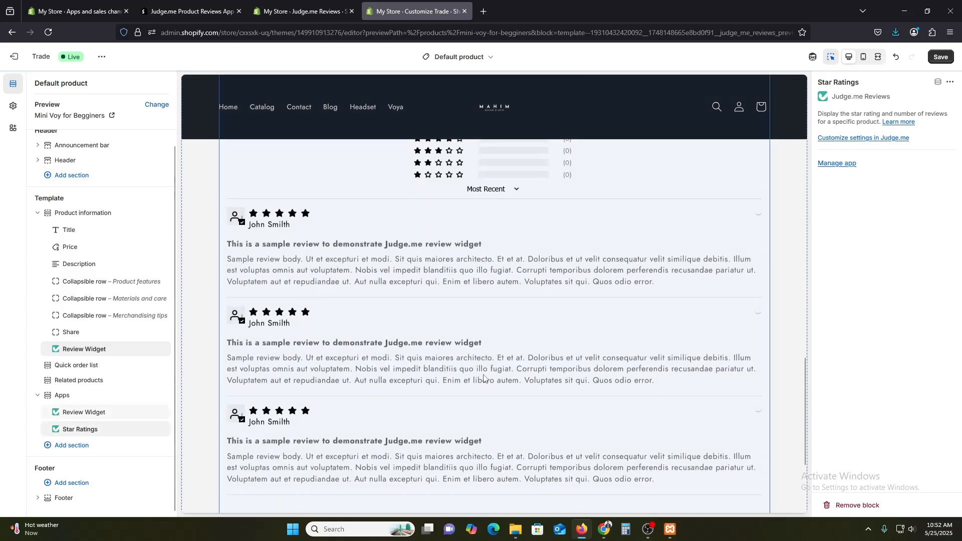
{"action": "scroll", "coordinate": [483, 384], "scroll_direction": "down", "scroll_amount": 4}
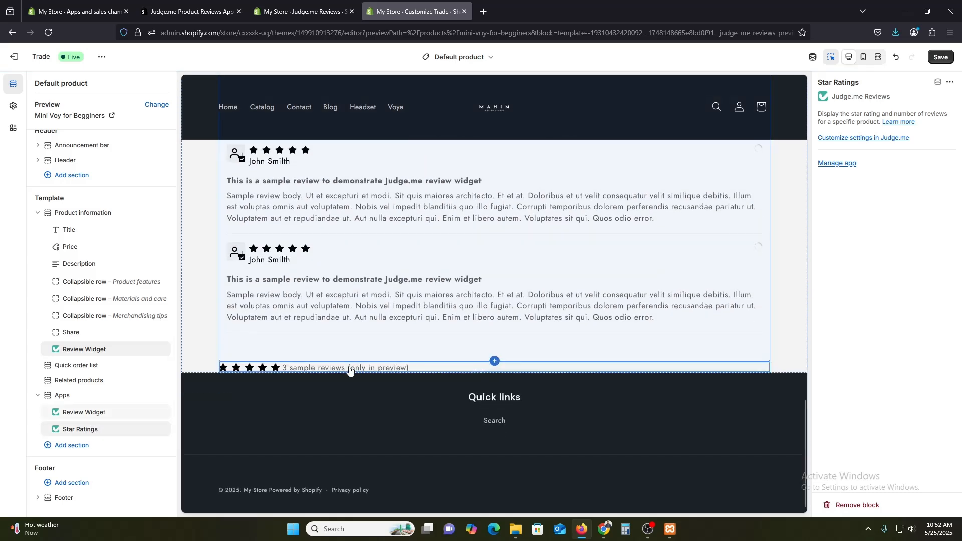
{"action": "left_click_drag", "start_coordinate": [106, 429], "coordinate": [98, 273]}
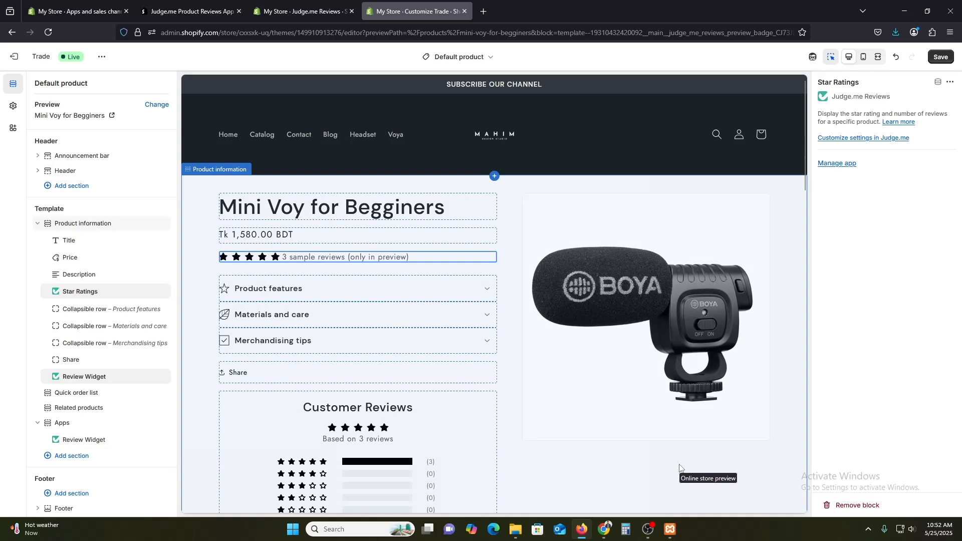
Remove the duplicate Review Widget from the Product information section and save the template.
{"action": "scroll", "coordinate": [677, 456], "scroll_direction": "down", "scroll_amount": 8}
{"action": "scroll", "coordinate": [631, 452], "scroll_direction": "up", "scroll_amount": 7}
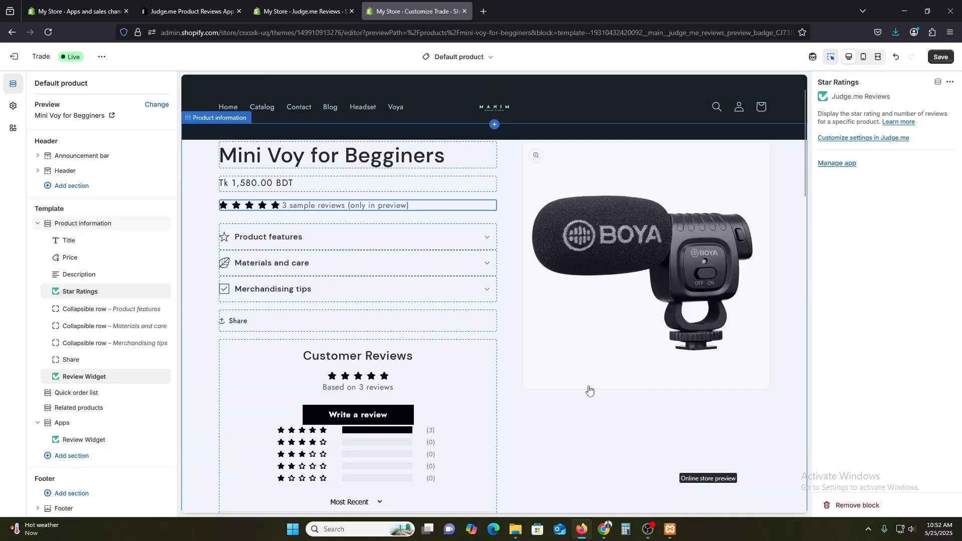
{"action": "scroll", "coordinate": [408, 323], "scroll_direction": "down", "scroll_amount": 15}
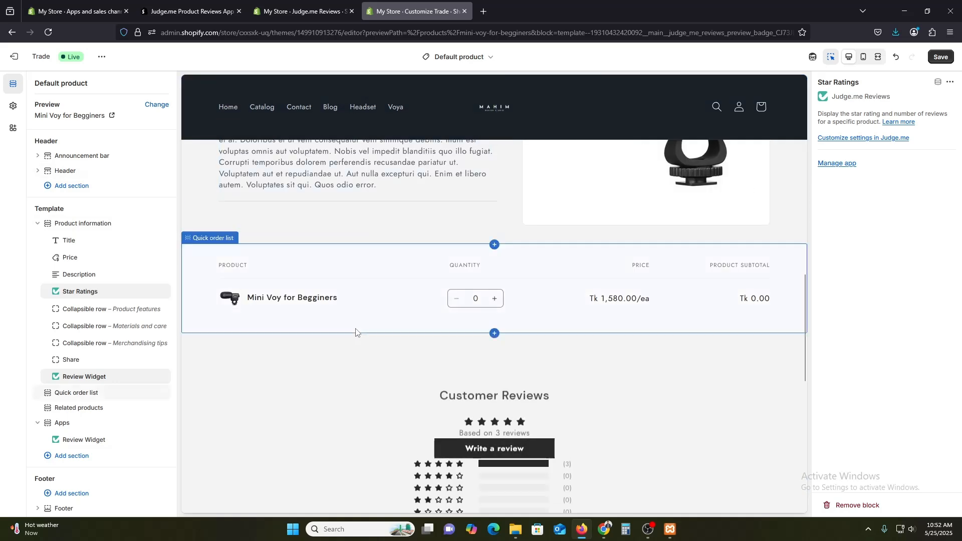
{"action": "scroll", "coordinate": [356, 332], "scroll_direction": "up", "scroll_amount": 5}
{"action": "right_click", "coordinate": [384, 315]}
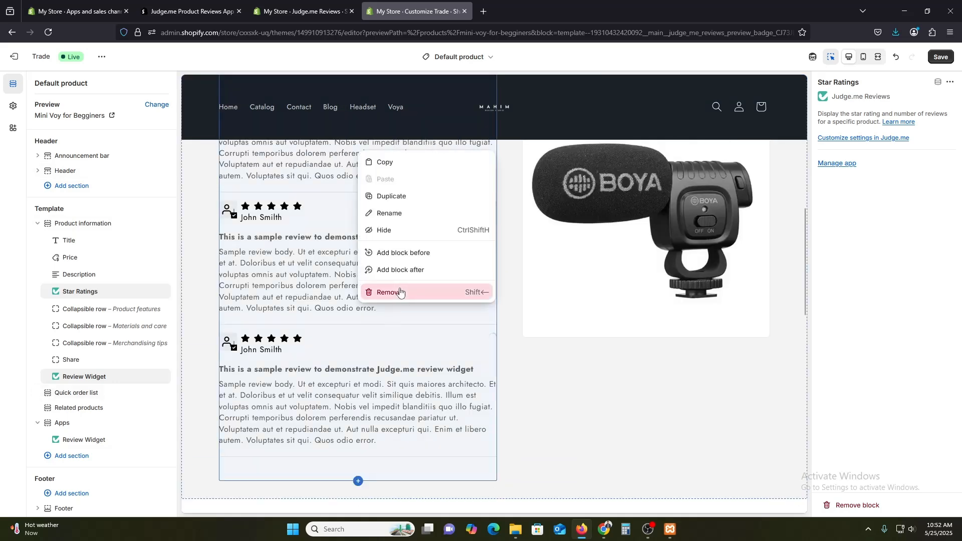
{"action": "left_click", "coordinate": [400, 293]}
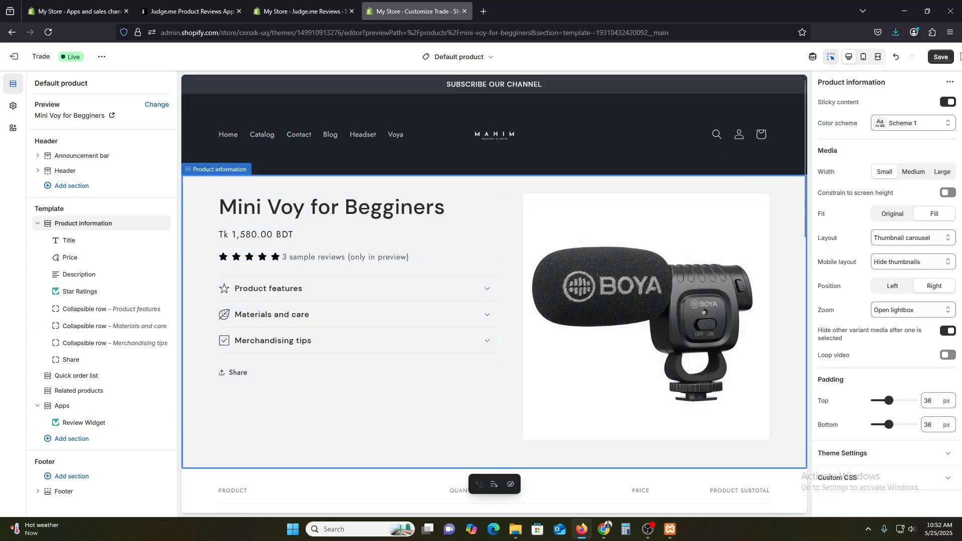
{"action": "left_click", "coordinate": [945, 59]}
Return to the Judge.me onboarding and retry the Star Ratings installation to advance to the branding setup.
{"action": "left_click", "coordinate": [252, 3]}
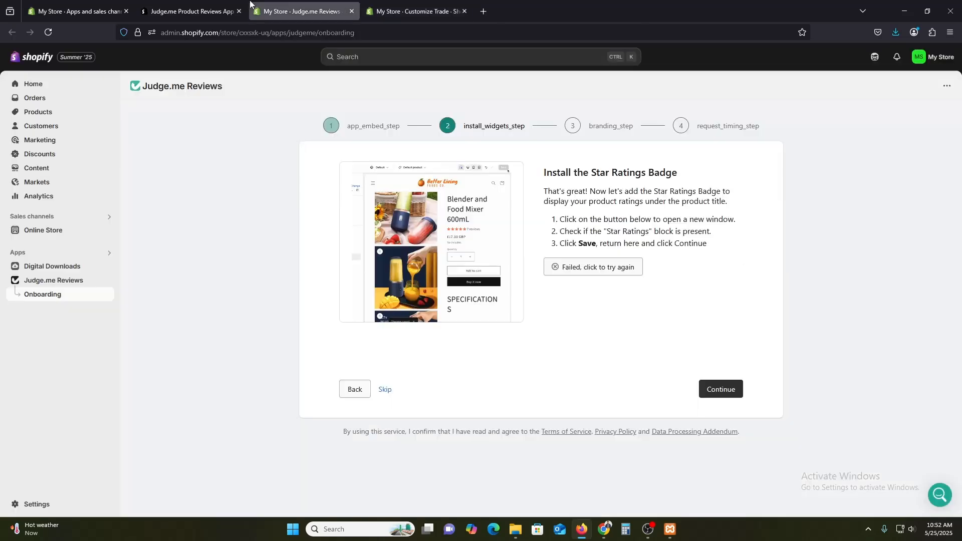
{"action": "left_click", "coordinate": [401, 5]}
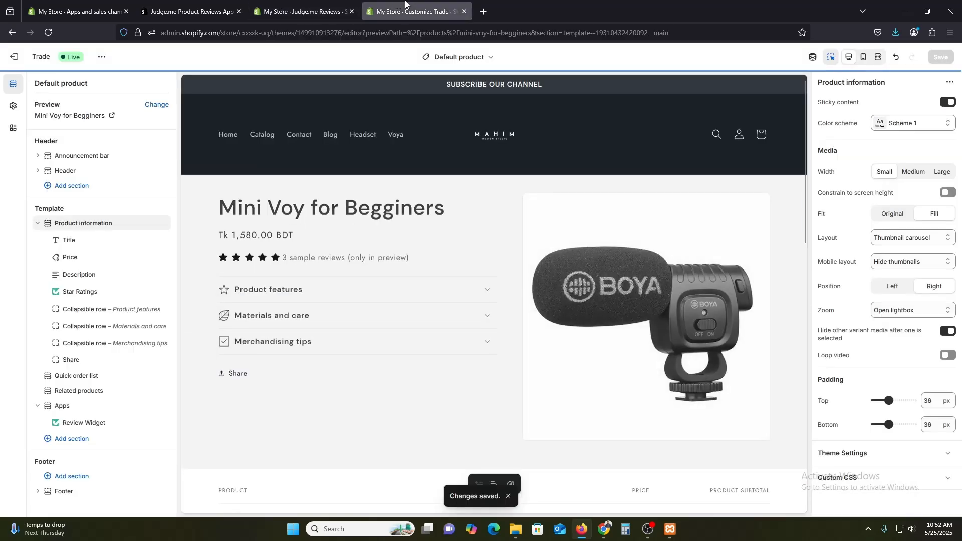
{"action": "left_click", "coordinate": [298, 3]}
{"action": "left_click", "coordinate": [570, 264]}
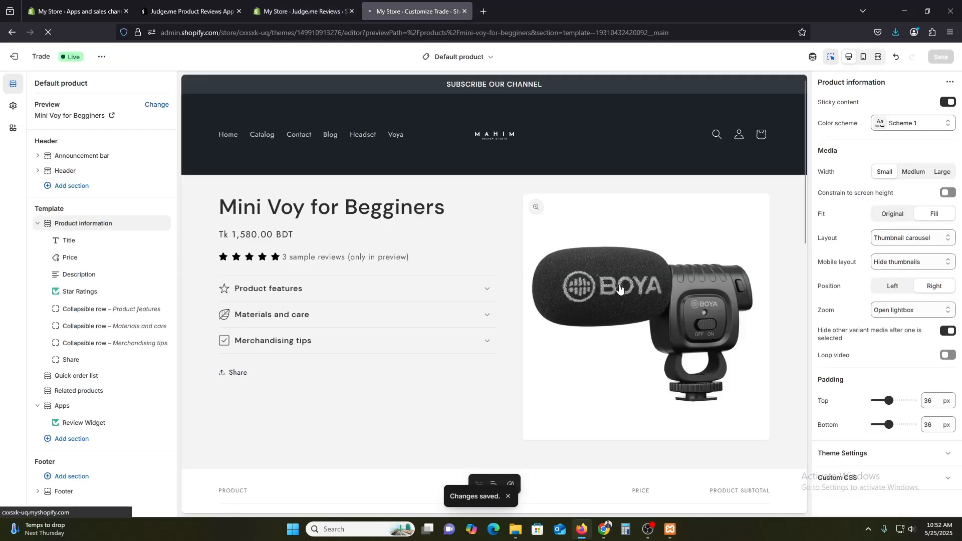
{"action": "left_click", "coordinate": [301, 12]}
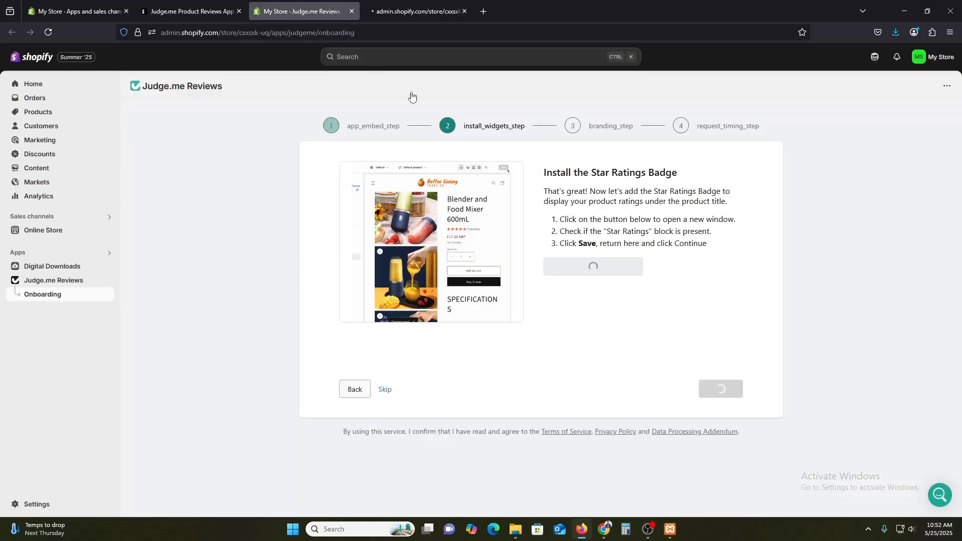
{"action": "left_click", "coordinate": [440, 6]}
{"action": "left_click", "coordinate": [326, 5]}
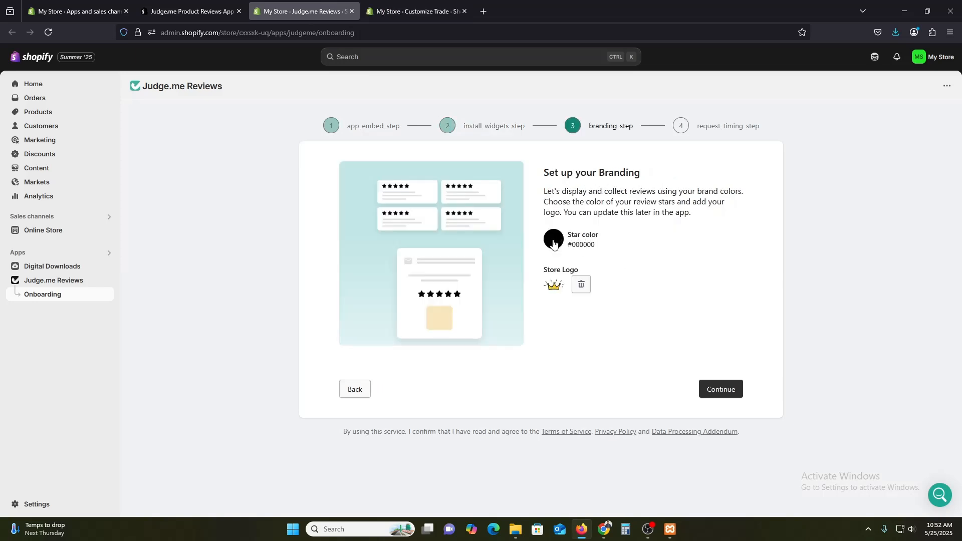
Keep the star color #000000 and the store logo, complete the remaining onboarding step, and look over the Judge.me dashboard.
{"action": "left_click", "coordinate": [721, 390]}
{"action": "left_click", "coordinate": [730, 396]}
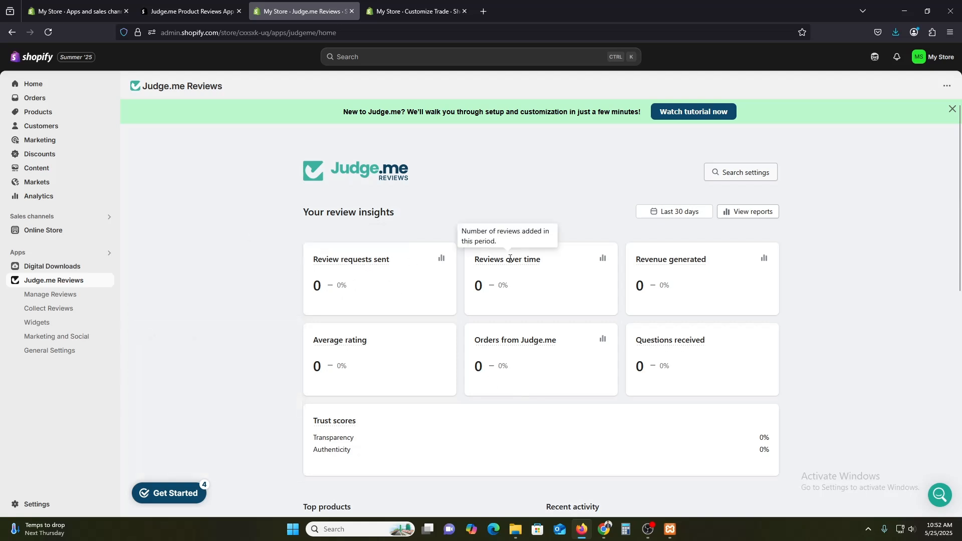
{"action": "scroll", "coordinate": [537, 448], "scroll_direction": "down", "scroll_amount": 10}
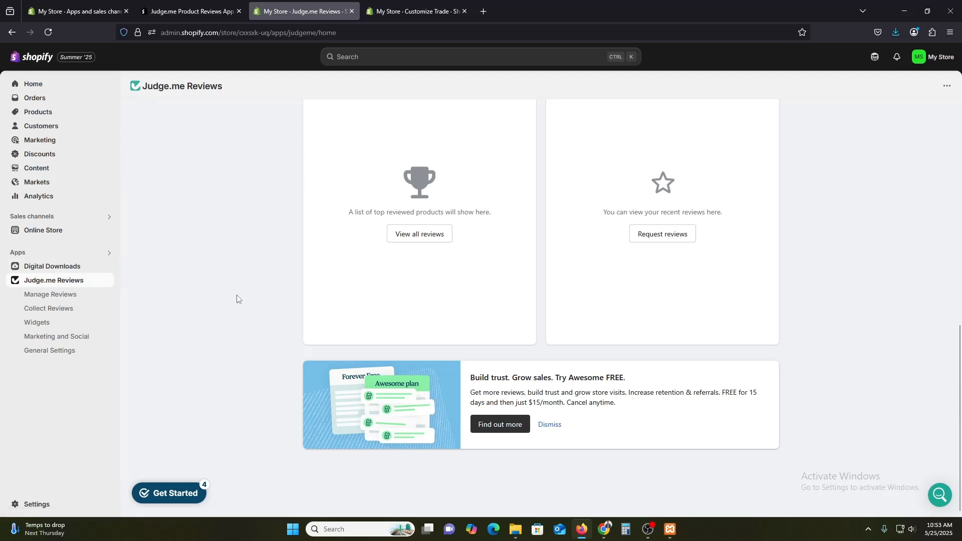
Start installing Judge.me Ali Reviews Importer from the Shopify App Store results for "judge".
{"action": "left_click", "coordinate": [193, 11]}
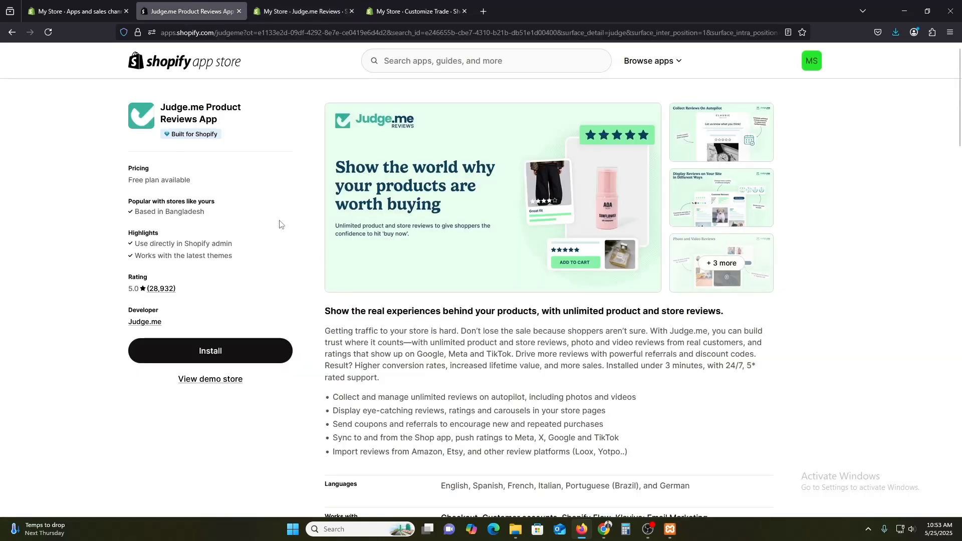
{"action": "left_click", "coordinate": [11, 31]}
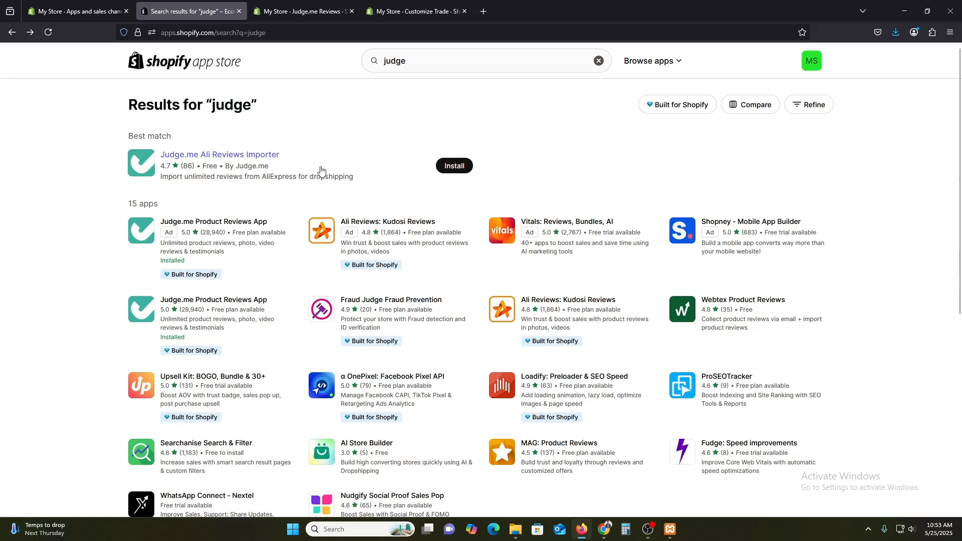
{"action": "left_click", "coordinate": [456, 167]}
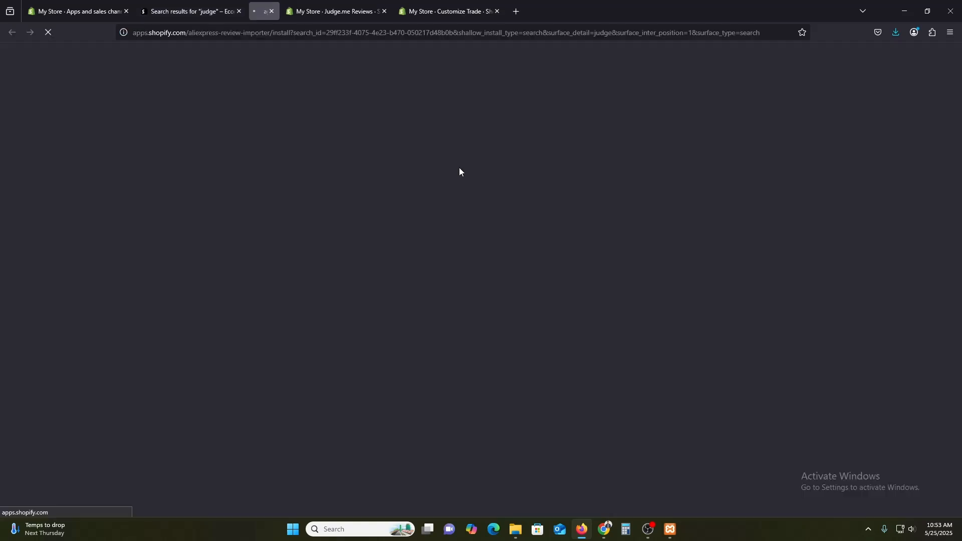
Open the AliExpress site in a new browser tab and search it for "headphone bluetooth".
{"action": "left_click", "coordinate": [596, 11]}
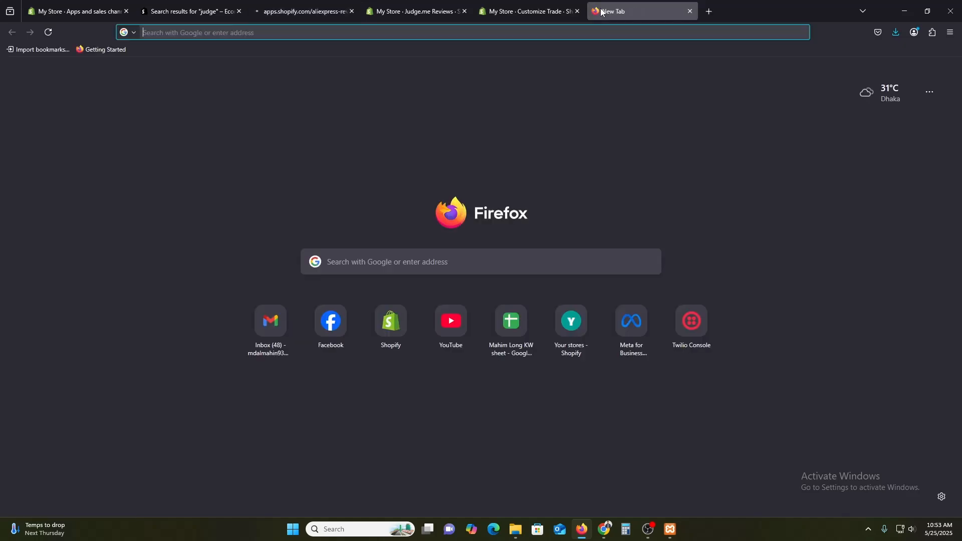
{"action": "type", "text": "ali exp[ress"}
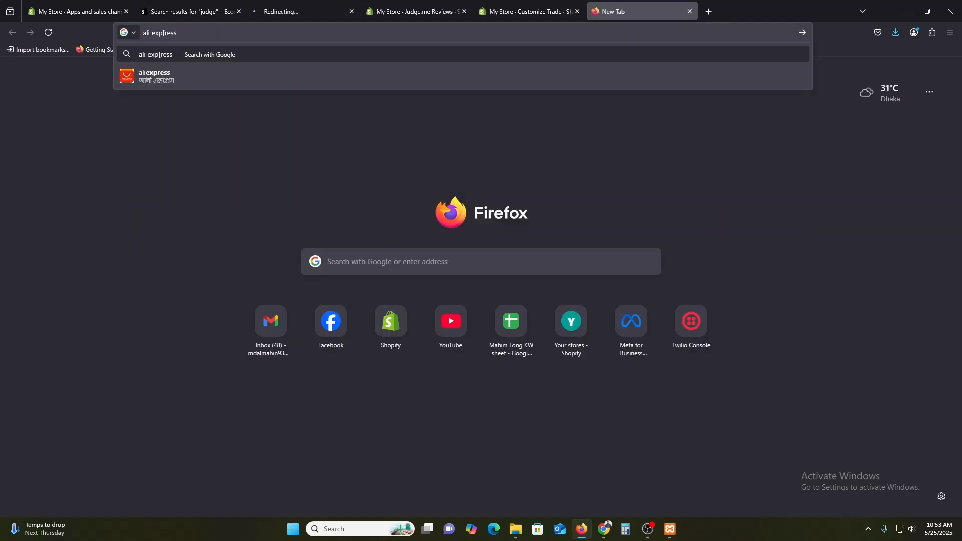
{"action": "key", "text": "Down"}
{"action": "key", "text": "Return"}
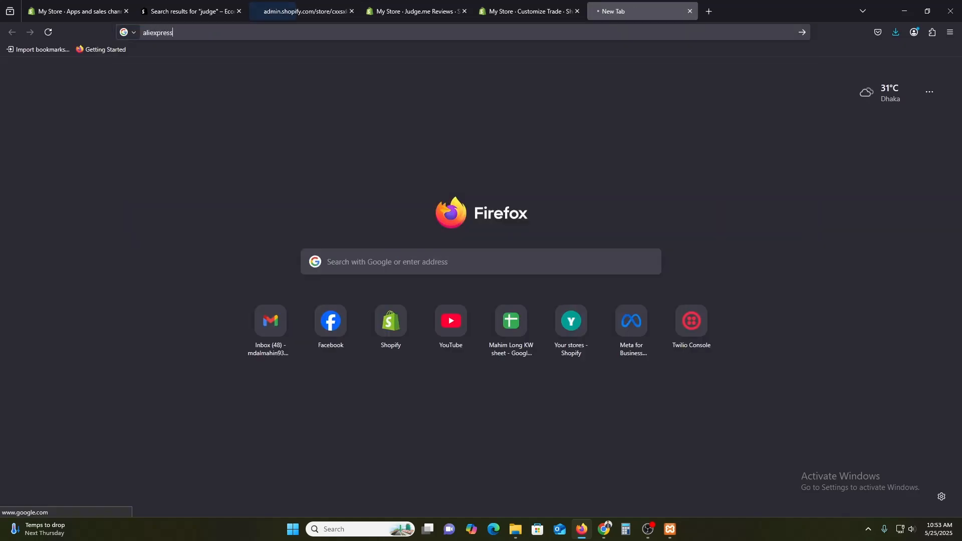
{"action": "left_click", "coordinate": [248, 154]}
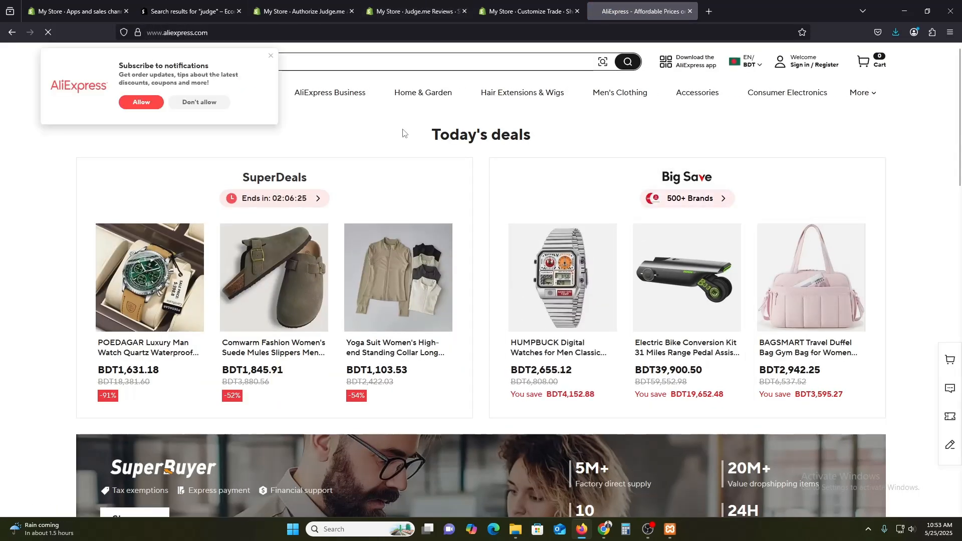
{"action": "left_click", "coordinate": [311, 63]}
{"action": "type", "text": "hea"}
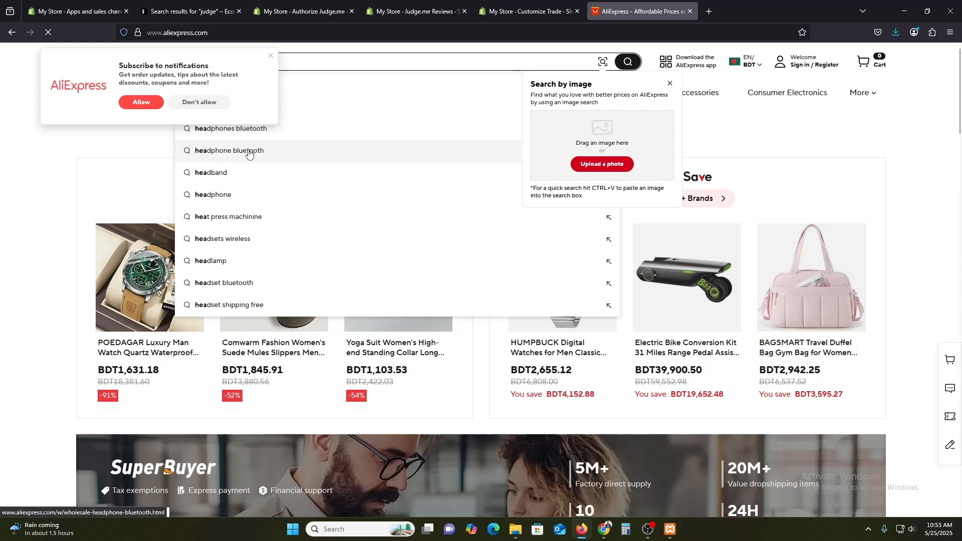
Authorize the Judge.me AliExpress app's access request to install it on the store.
{"action": "left_click", "coordinate": [221, 11]}
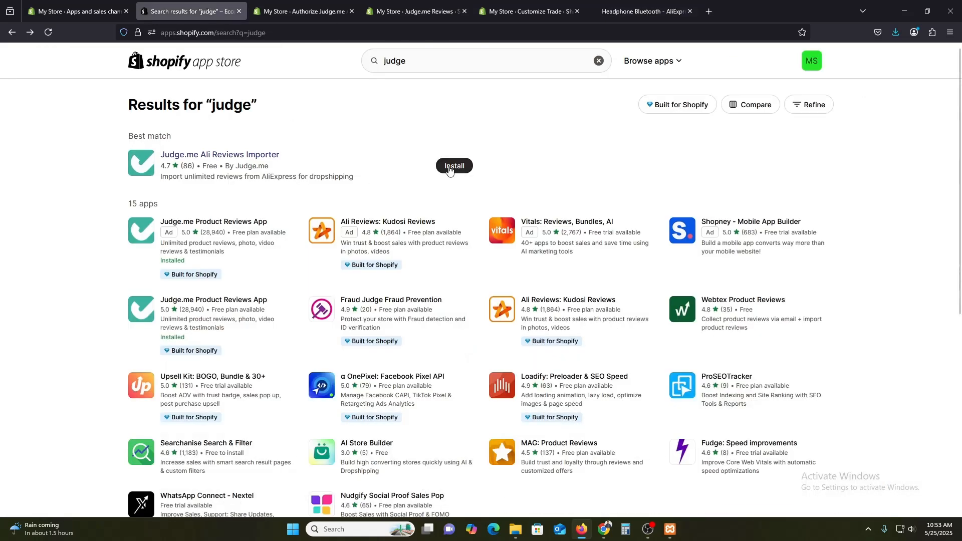
{"action": "left_click", "coordinate": [301, 11]}
{"action": "left_click", "coordinate": [673, 270]}
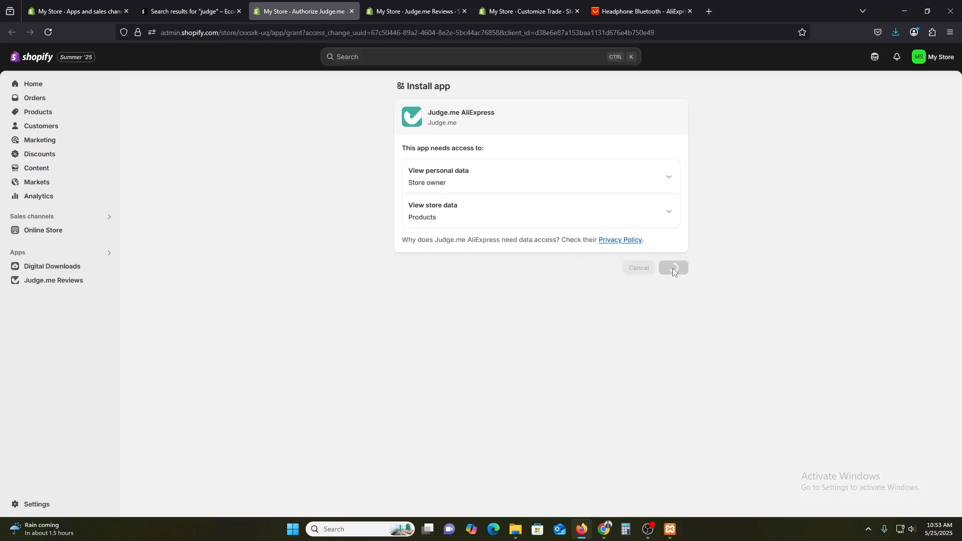
Open the Original 1MORE SonoFlow (Pro) HQ51 headphone product from the AliExpress results and look over its customer reviews.
{"action": "left_click", "coordinate": [625, 3]}
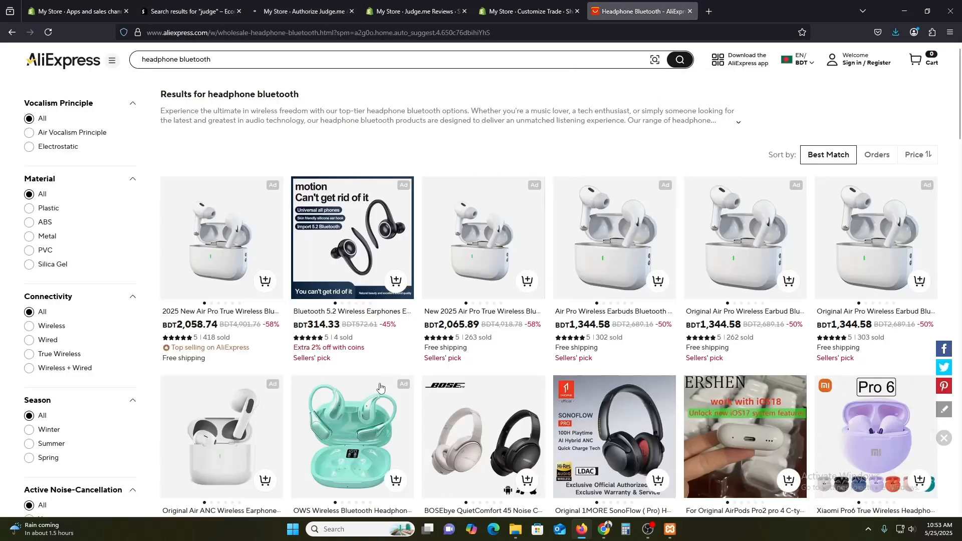
{"action": "scroll", "coordinate": [607, 309], "scroll_direction": "down", "scroll_amount": 4}
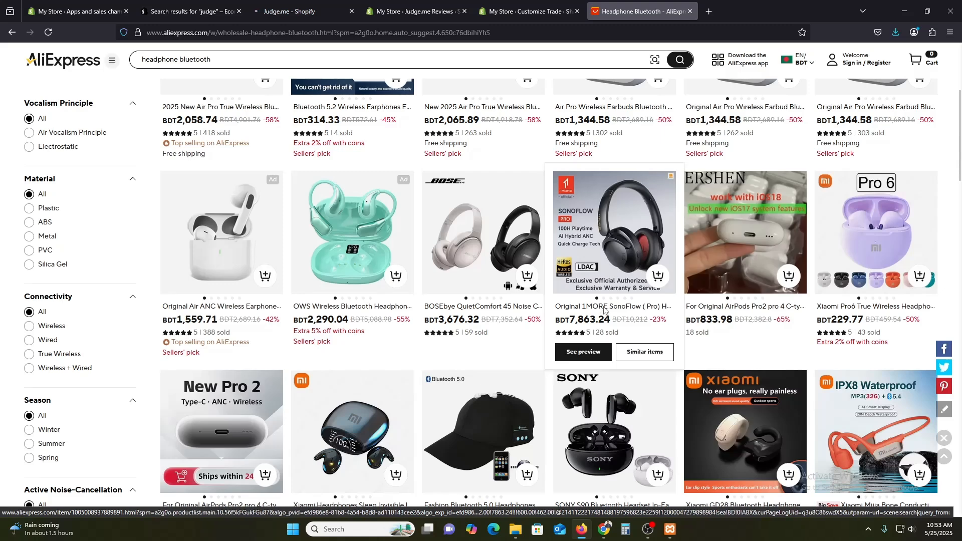
{"action": "left_click", "coordinate": [607, 313]}
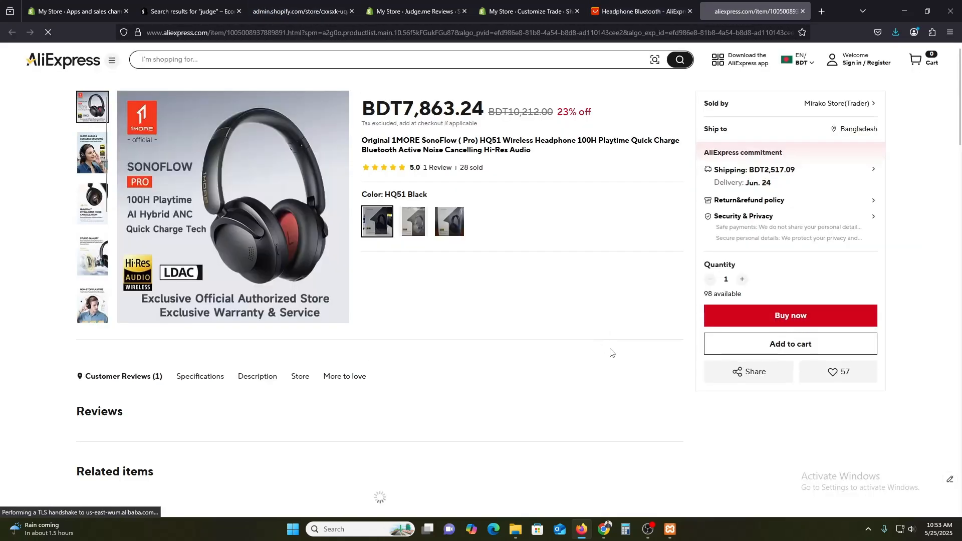
{"action": "scroll", "coordinate": [601, 351], "scroll_direction": "down", "scroll_amount": 5}
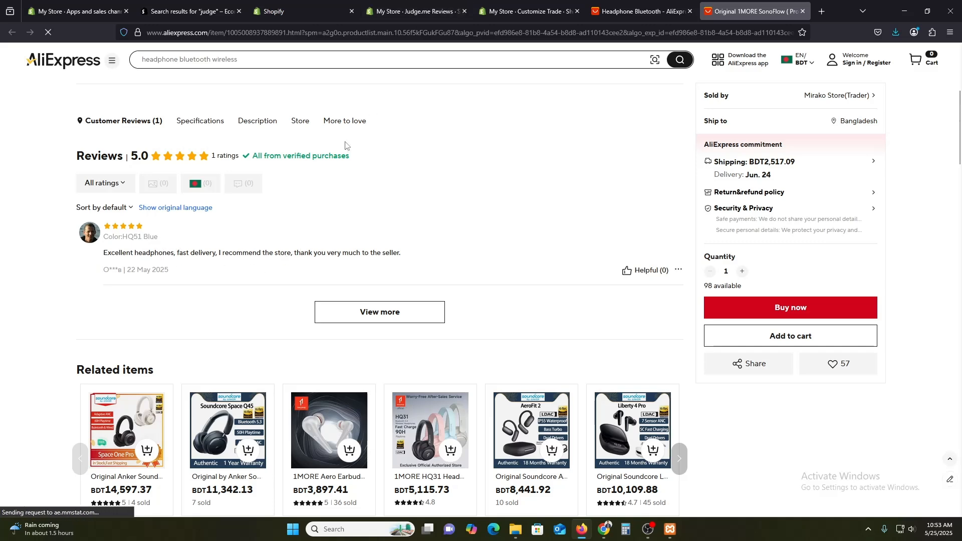
Reorder the App Store results tab to the end of the open tabs and pin the Judge.me AliExpress app in the store admin.
{"action": "left_click_drag", "start_coordinate": [191, 11], "coordinate": [752, 11]}
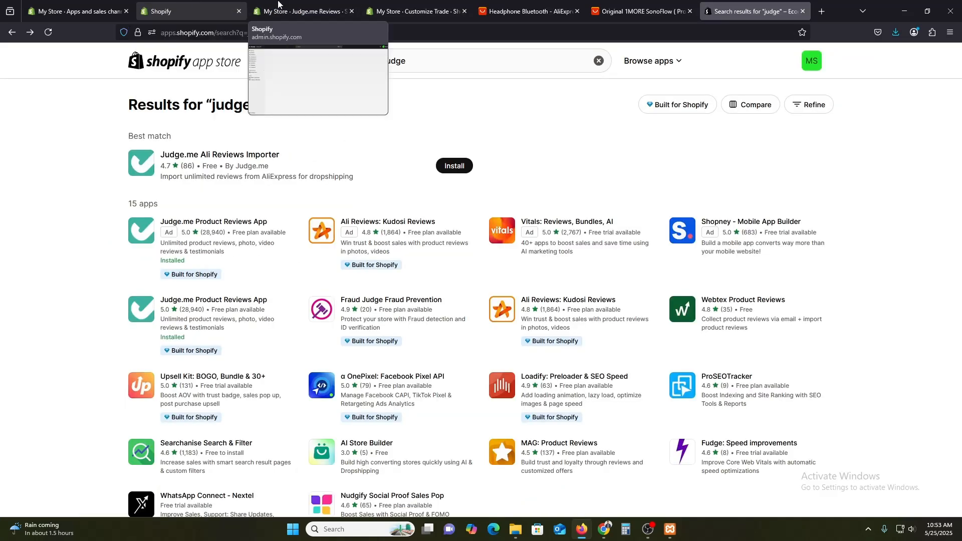
{"action": "left_click", "coordinate": [305, 11]}
{"action": "scroll", "coordinate": [525, 382], "scroll_direction": "up", "scroll_amount": 10}
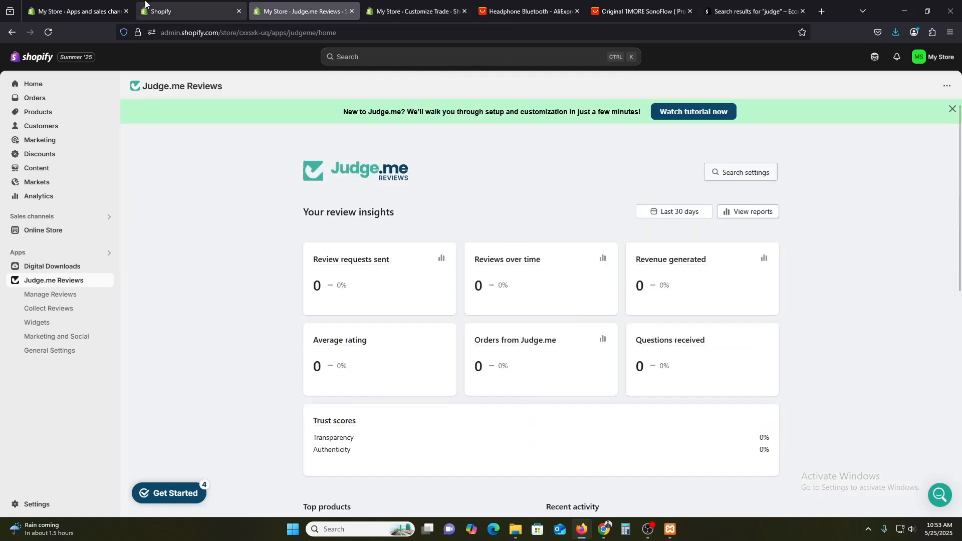
{"action": "left_click", "coordinate": [165, 11]}
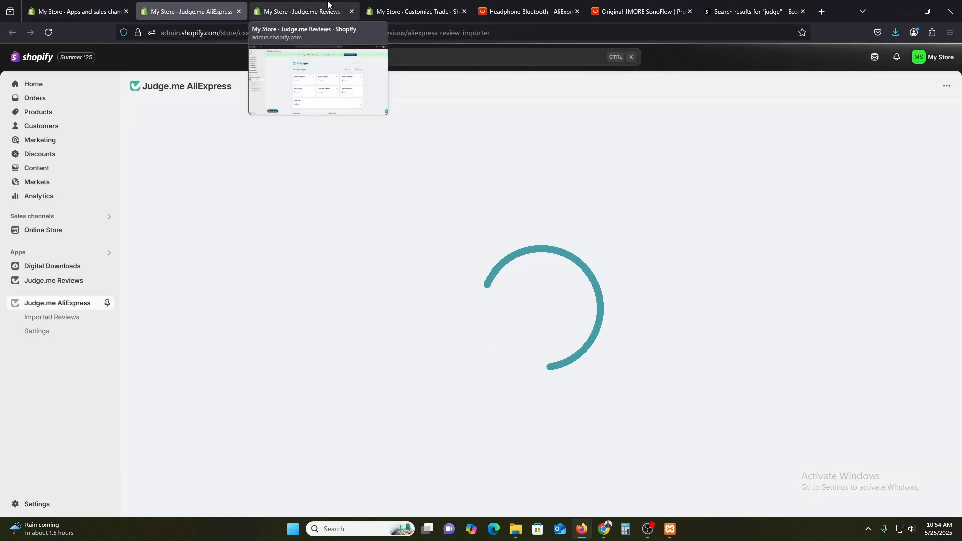
{"action": "left_click", "coordinate": [107, 303]}
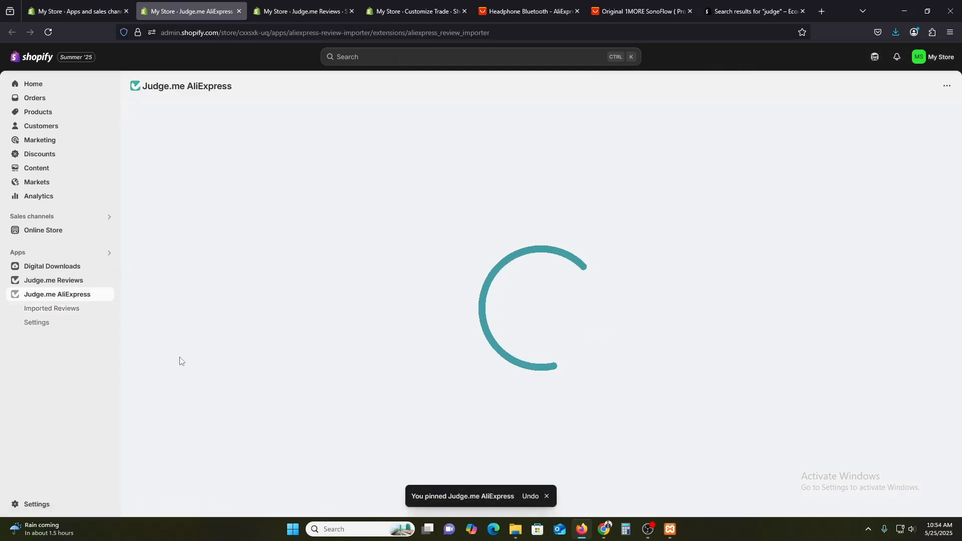
Start a new review import in Judge.me AliExpress with Sony PlayStation PULSE 3D Wireless Headset as the Shopify product.
{"action": "left_click", "coordinate": [64, 309]}
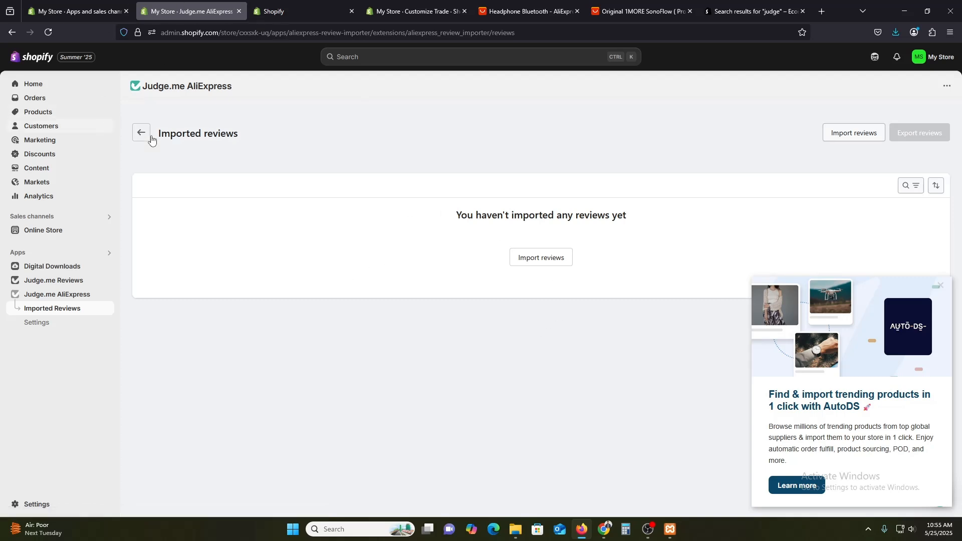
{"action": "left_click", "coordinate": [545, 259]}
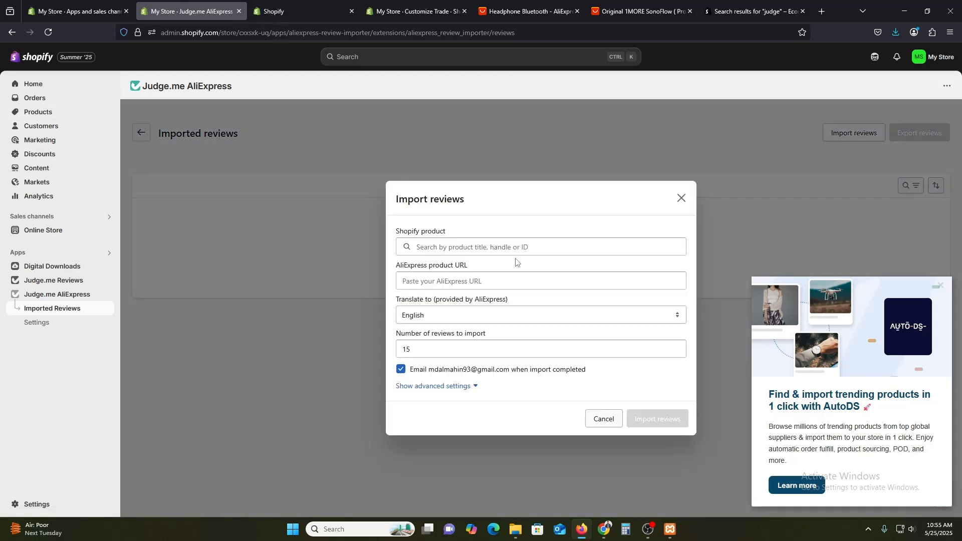
{"action": "left_click", "coordinate": [514, 247]}
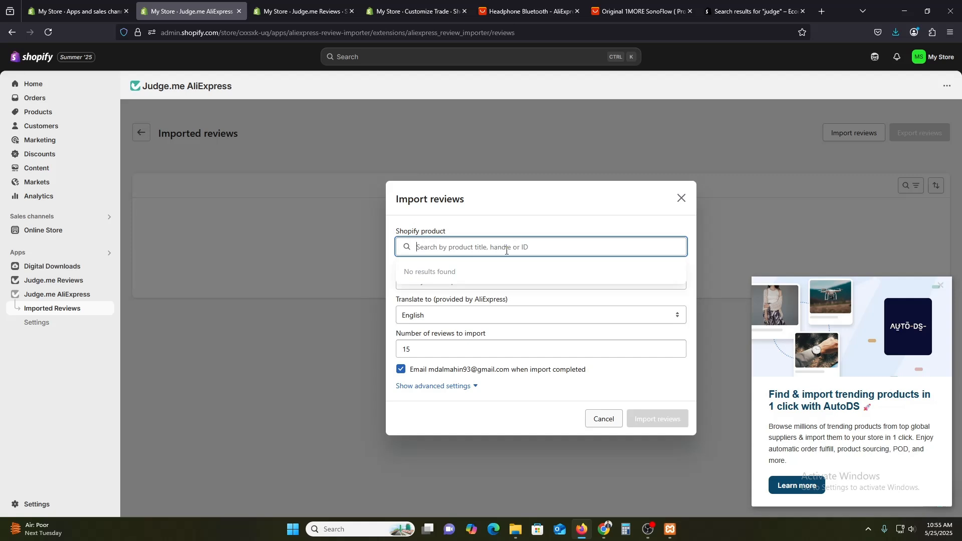
{"action": "type", "text": "hea"}
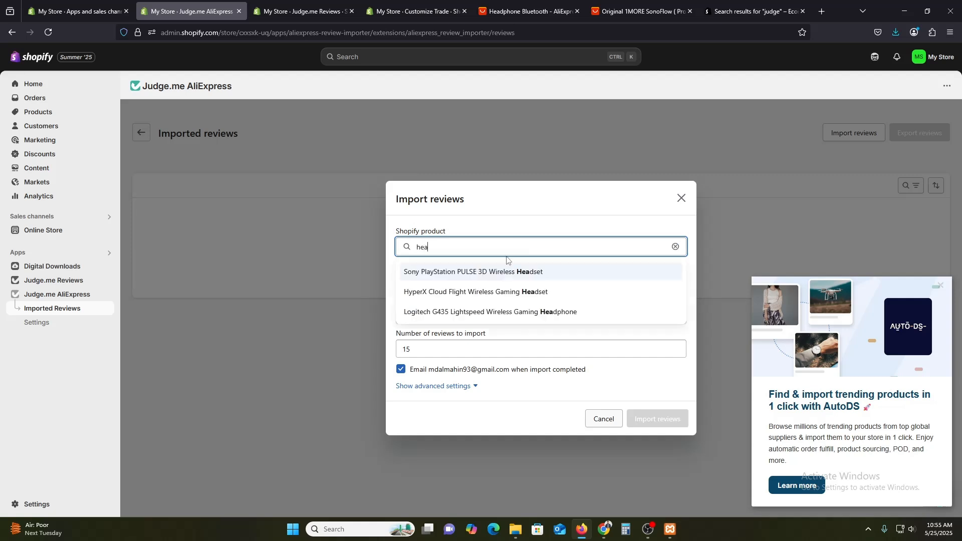
{"action": "left_click", "coordinate": [501, 273]}
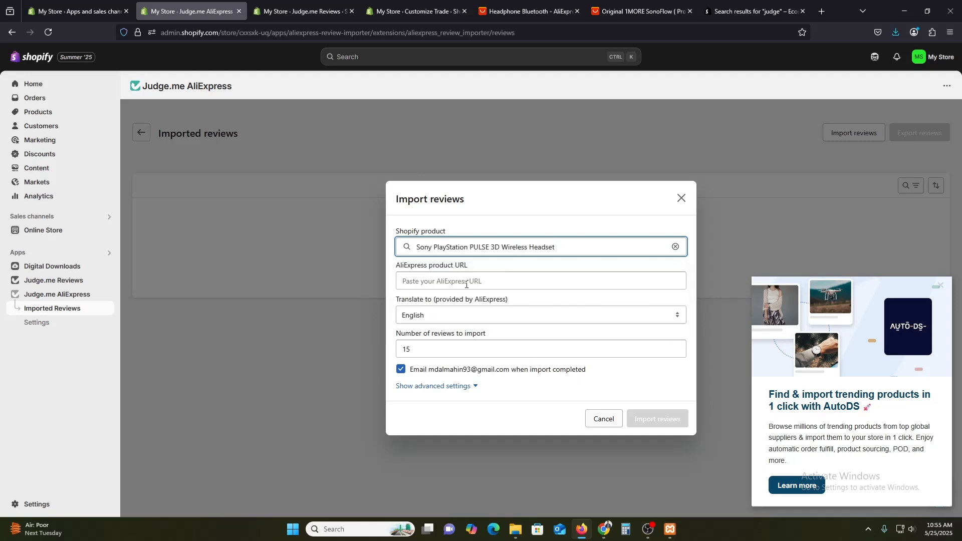
Copy the 1MORE SonoFlow product's AliExpress address and enter it as the import's AliExpress product URL.
{"action": "left_click", "coordinate": [526, 11]}
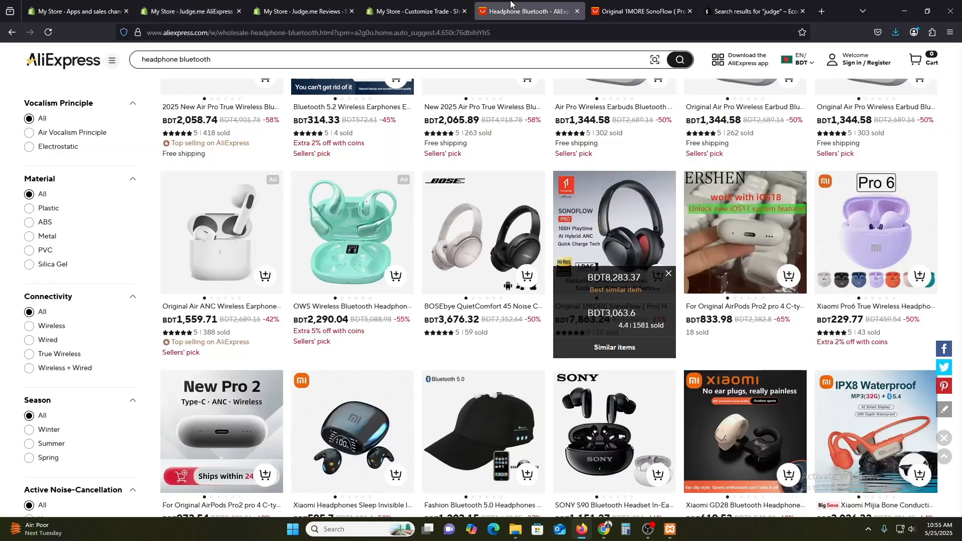
{"action": "left_click", "coordinate": [639, 11]}
{"action": "left_click", "coordinate": [219, 37]}
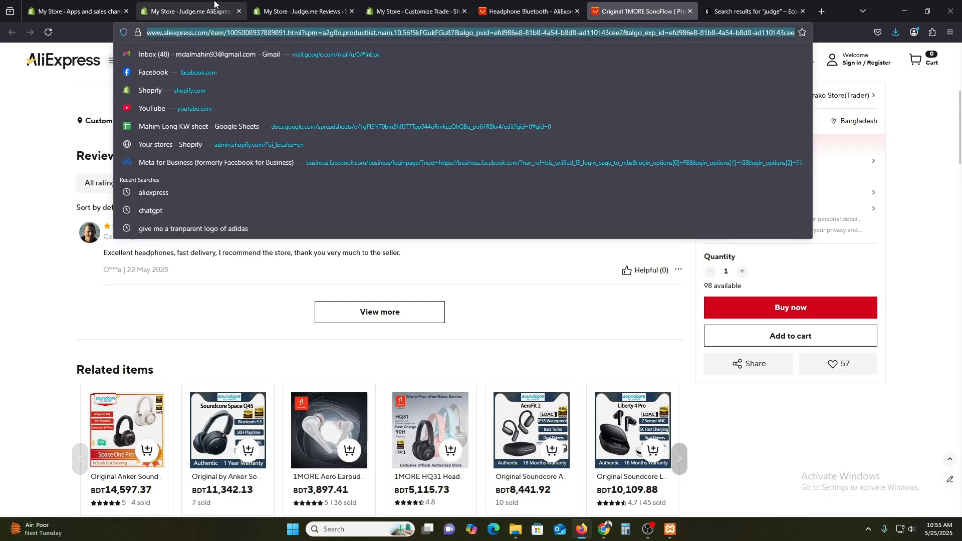
{"action": "left_click", "coordinate": [191, 11]}
{"action": "left_click", "coordinate": [476, 284]}
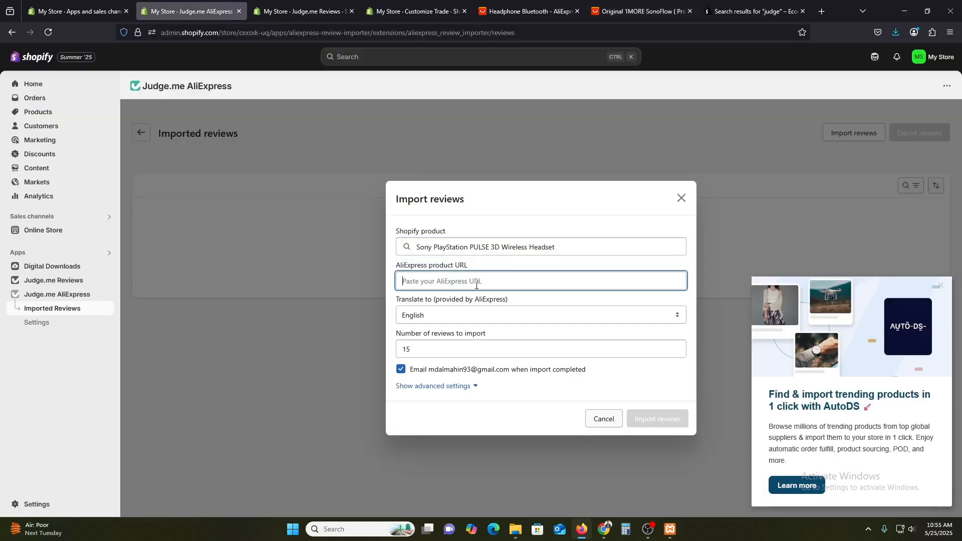
{"action": "key", "text": "ctrl+v"}
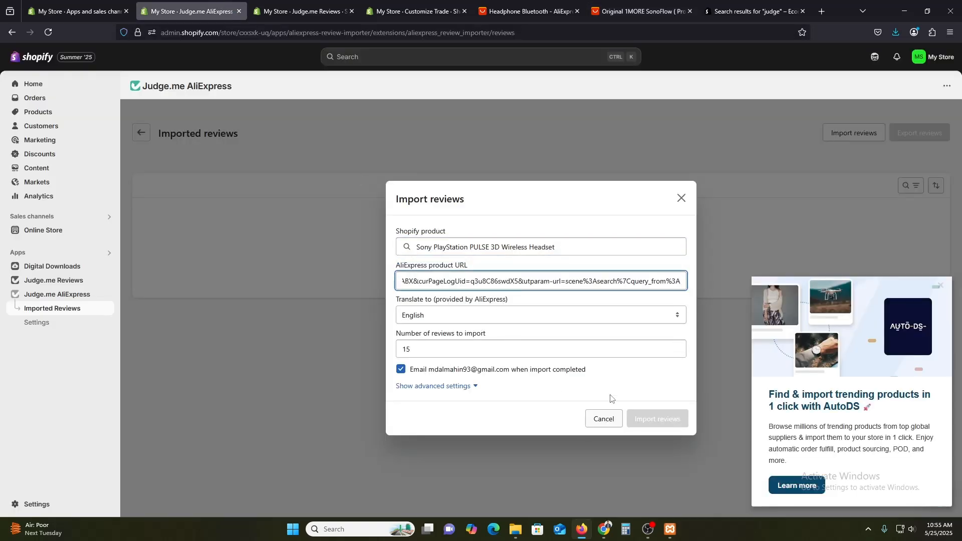
Import 15 reviews in English for the Sony headset and view the import progress and product list.
{"action": "left_click", "coordinate": [657, 419]}
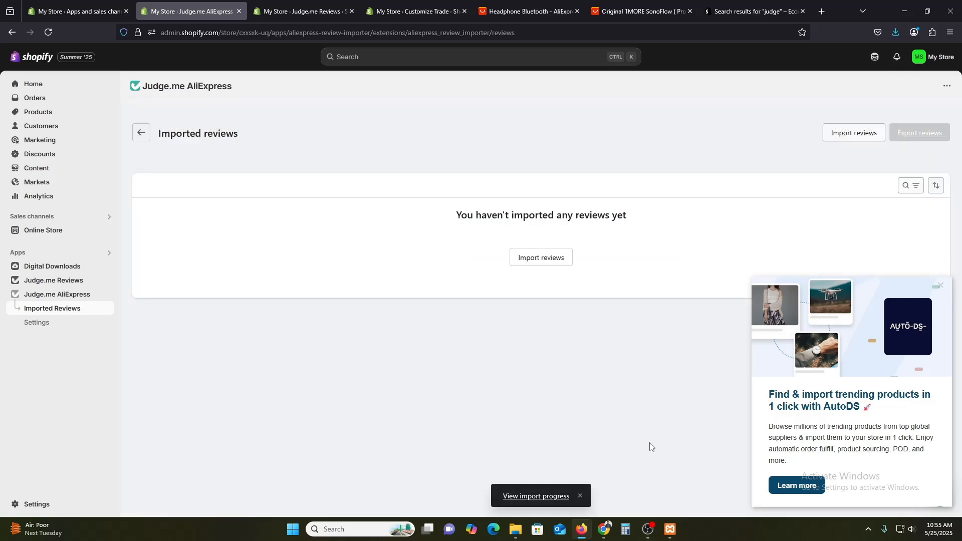
{"action": "left_click", "coordinate": [533, 496]}
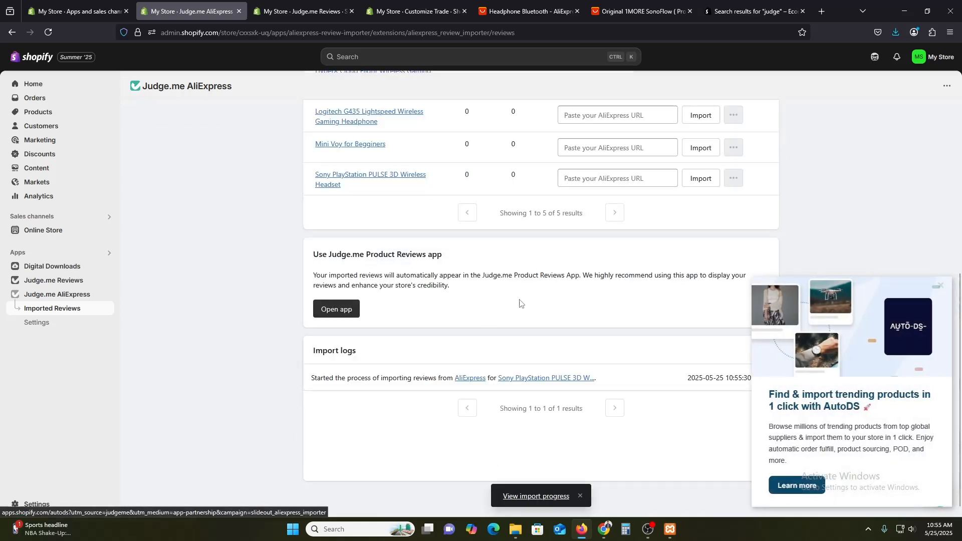
{"action": "scroll", "coordinate": [521, 303], "scroll_direction": "up", "scroll_amount": 5}
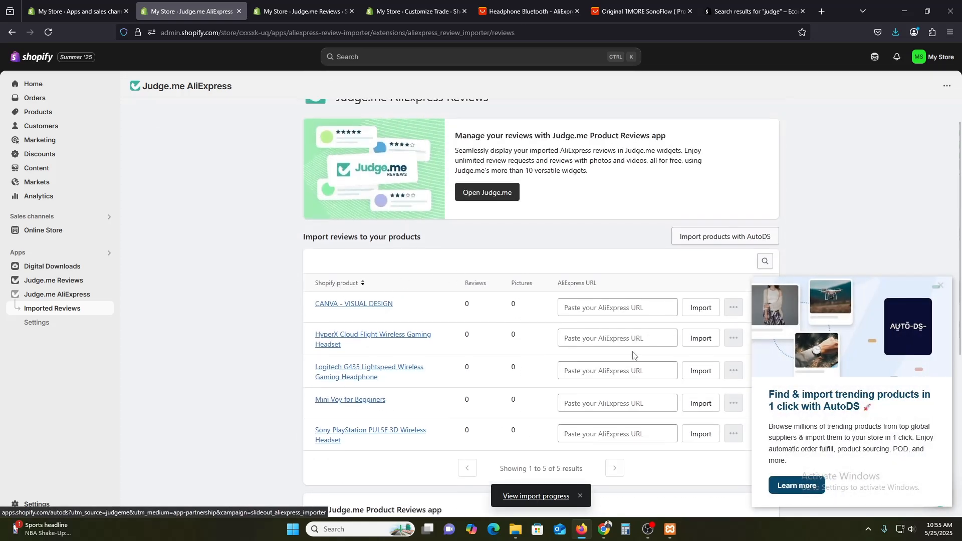
Open the related Original Anker Soundcore headphones on AliExpress and check their customer reviews and related items.
{"action": "left_click", "coordinate": [608, 308]}
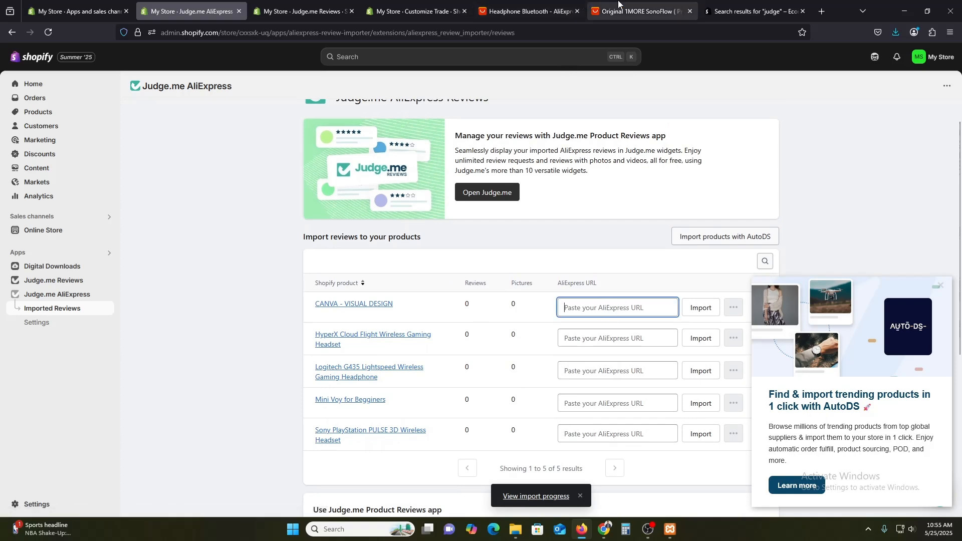
{"action": "left_click", "coordinate": [639, 11]}
{"action": "scroll", "coordinate": [483, 384], "scroll_direction": "down", "scroll_amount": 5}
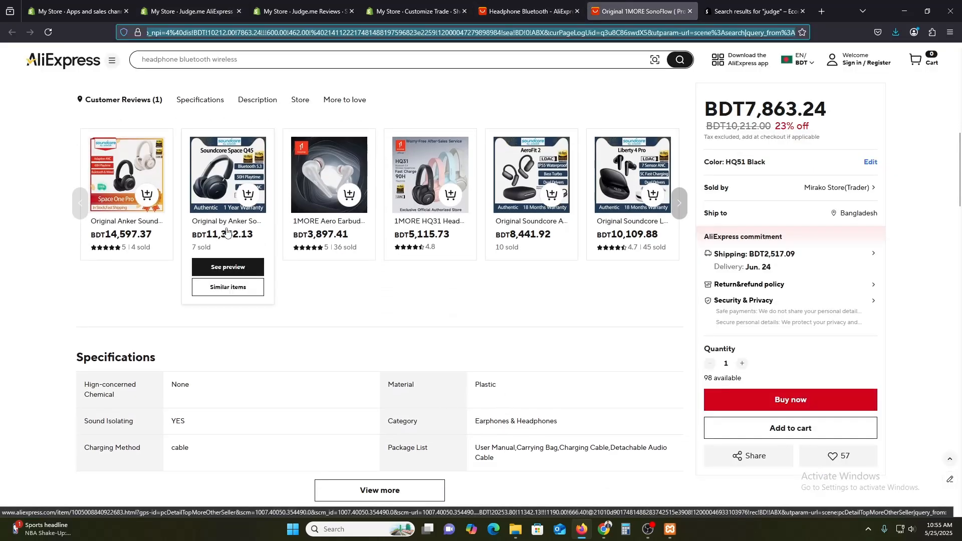
{"action": "left_click", "coordinate": [133, 234]}
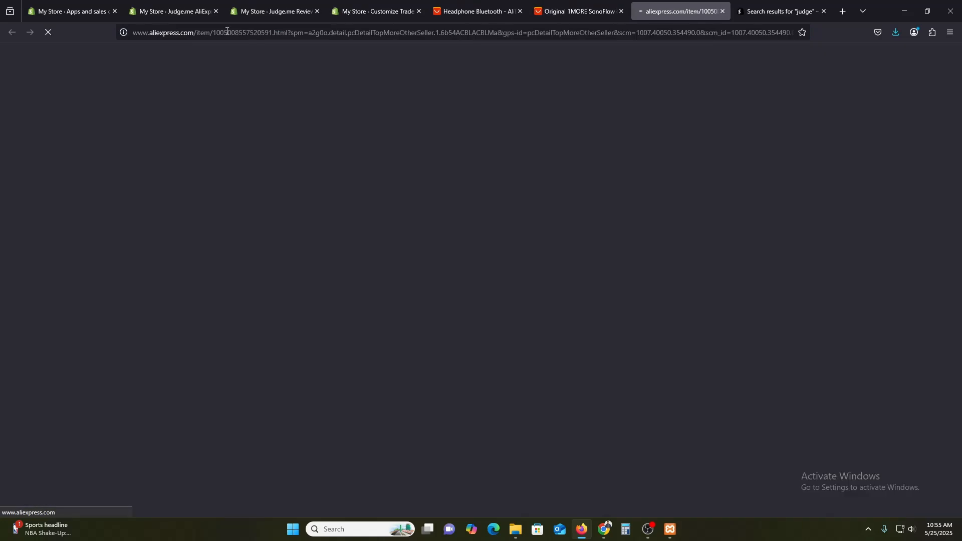
{"action": "scroll", "coordinate": [451, 317], "scroll_direction": "down", "scroll_amount": 5}
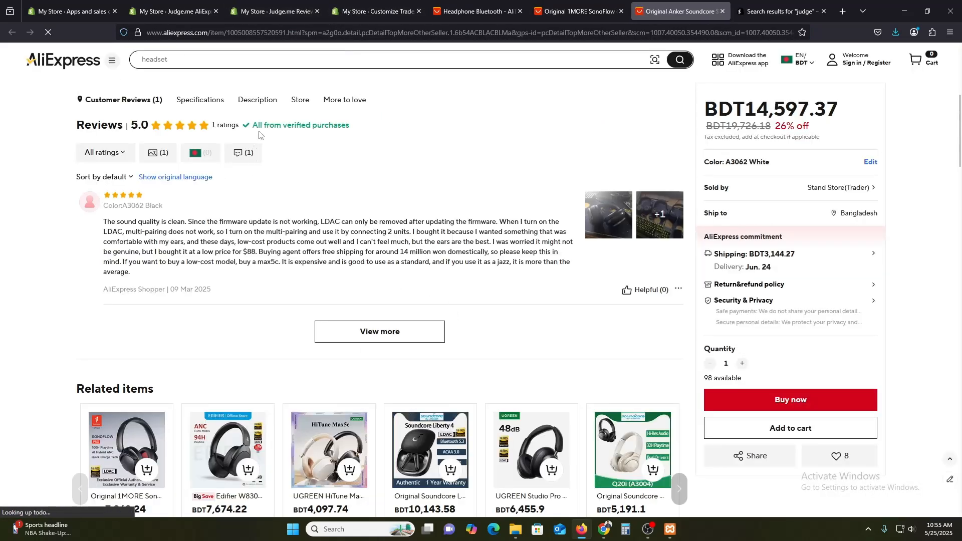
{"action": "scroll", "coordinate": [303, 333], "scroll_direction": "down", "scroll_amount": 5}
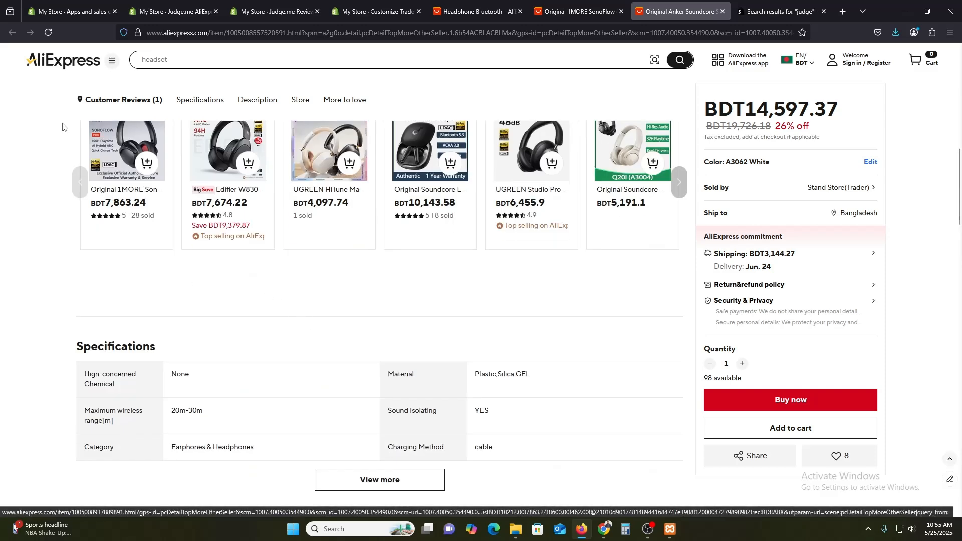
Find the POEDAGAR Sports LED Men Watch in the AliExpress SuperDeals and open its product page at the reviews.
{"action": "left_click", "coordinate": [76, 60]}
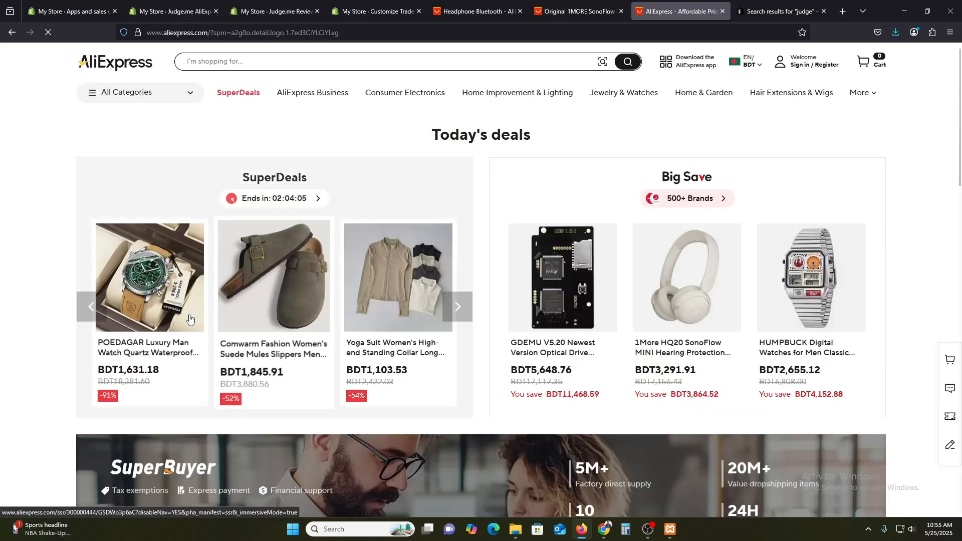
{"action": "left_click", "coordinate": [152, 354]}
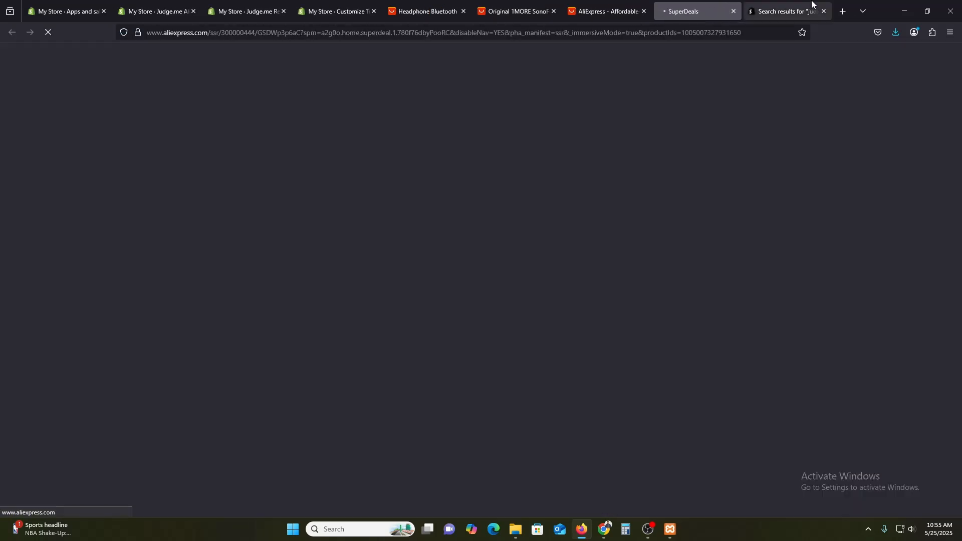
{"action": "scroll", "coordinate": [564, 310], "scroll_direction": "down", "scroll_amount": 3}
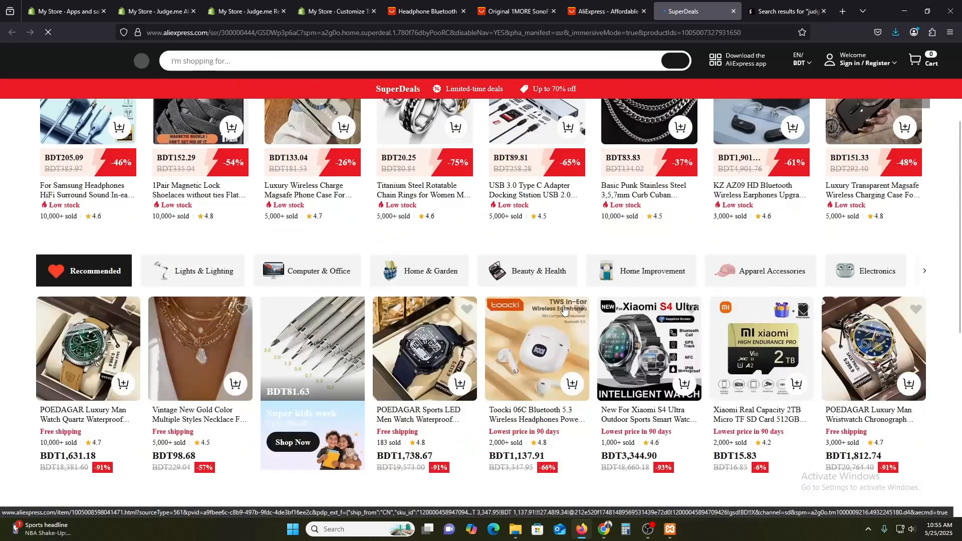
{"action": "scroll", "coordinate": [565, 309], "scroll_direction": "down", "scroll_amount": 3}
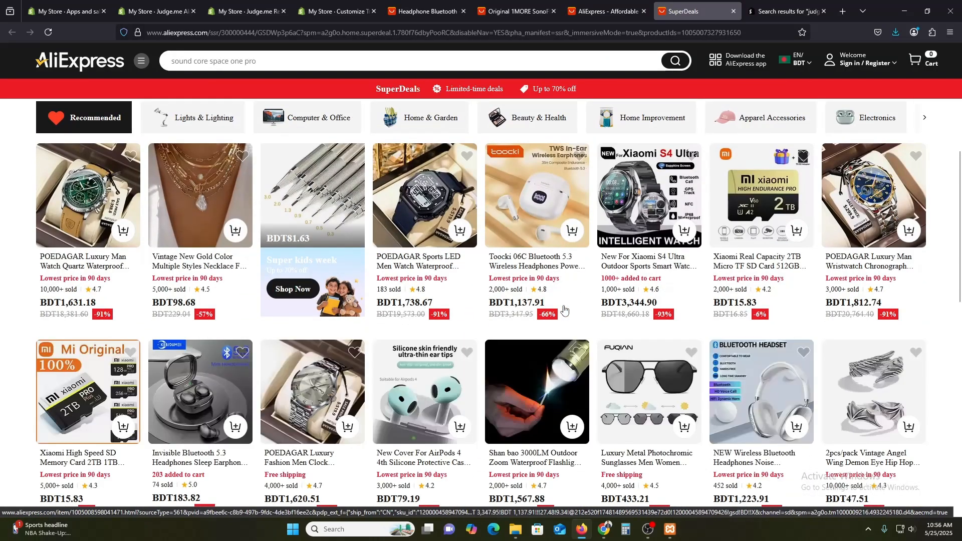
{"action": "left_click", "coordinate": [428, 279]}
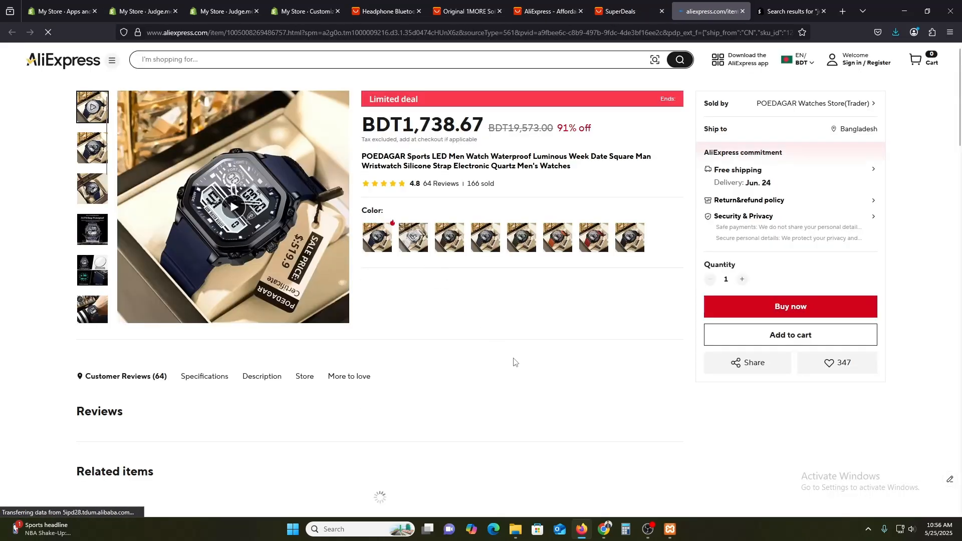
{"action": "scroll", "coordinate": [513, 362], "scroll_direction": "down", "scroll_amount": 3}
Copy the POEDAGAR watch page's address and enter it as the HyperX Cloud Flight headset's AliExpress URL, leaving the CANVA - VISUAL DESIGN row empty.
{"action": "left_click", "coordinate": [254, 32]}
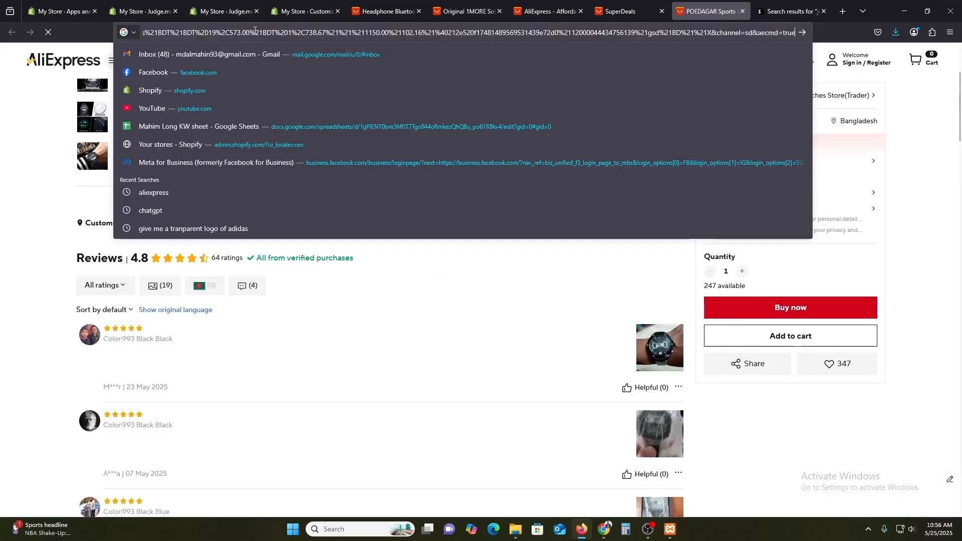
{"action": "key", "text": "ctrl+a"}
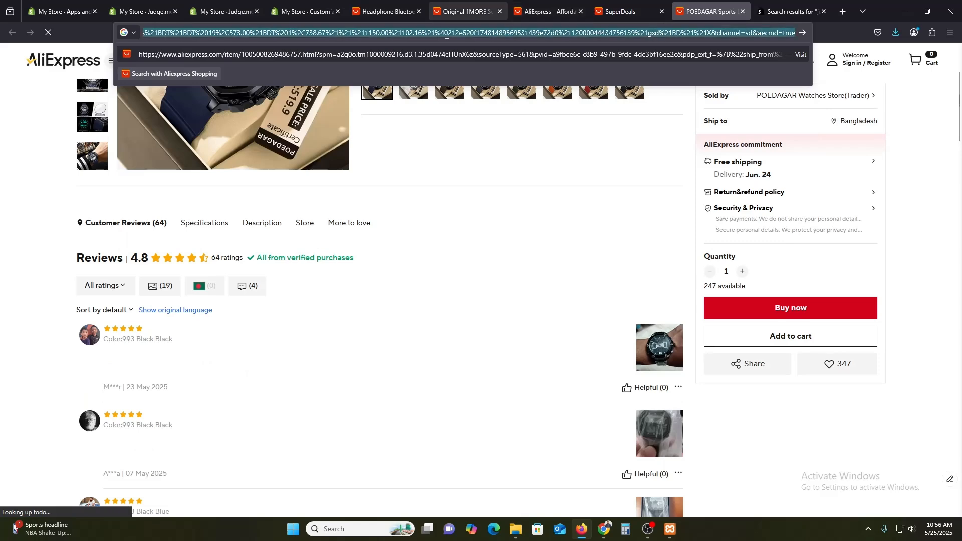
{"action": "left_click", "coordinate": [302, 6]}
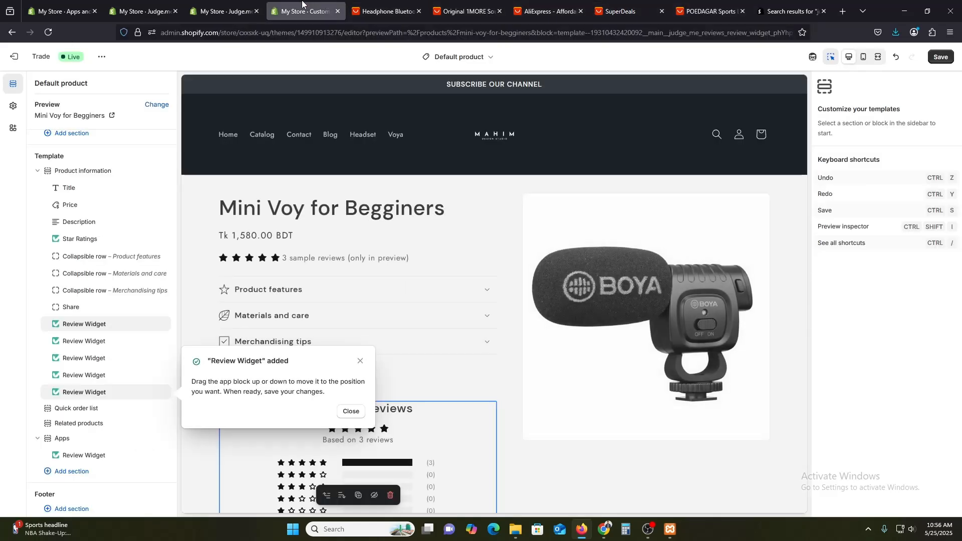
{"action": "left_click", "coordinate": [228, 7]}
{"action": "left_click", "coordinate": [143, 8]}
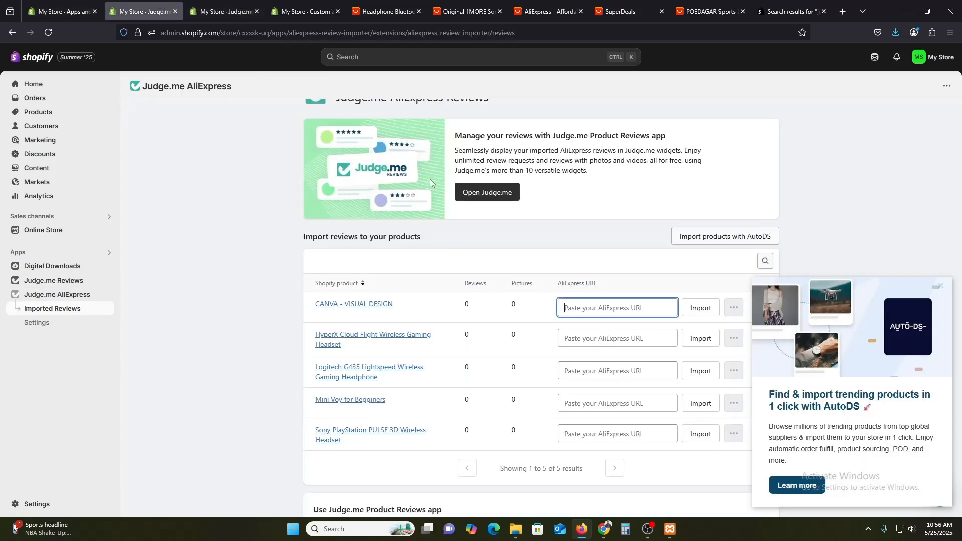
{"action": "key", "text": "ctrl+v"}
{"action": "left_click", "coordinate": [587, 333]}
{"action": "key", "text": "ctrl+v"}
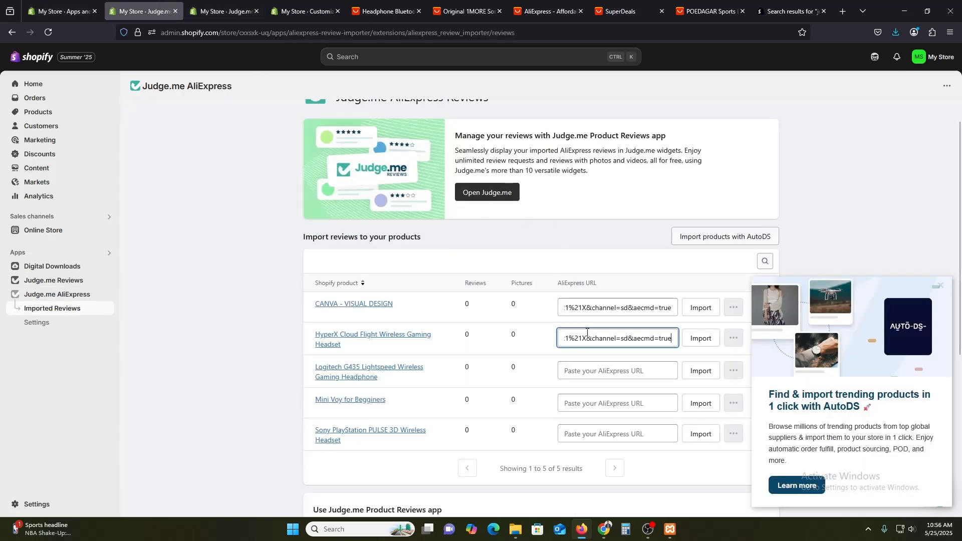
{"action": "left_click", "coordinate": [588, 308]}
{"action": "key", "text": "ctrl+a"}
{"action": "key", "text": "BackSpace"}
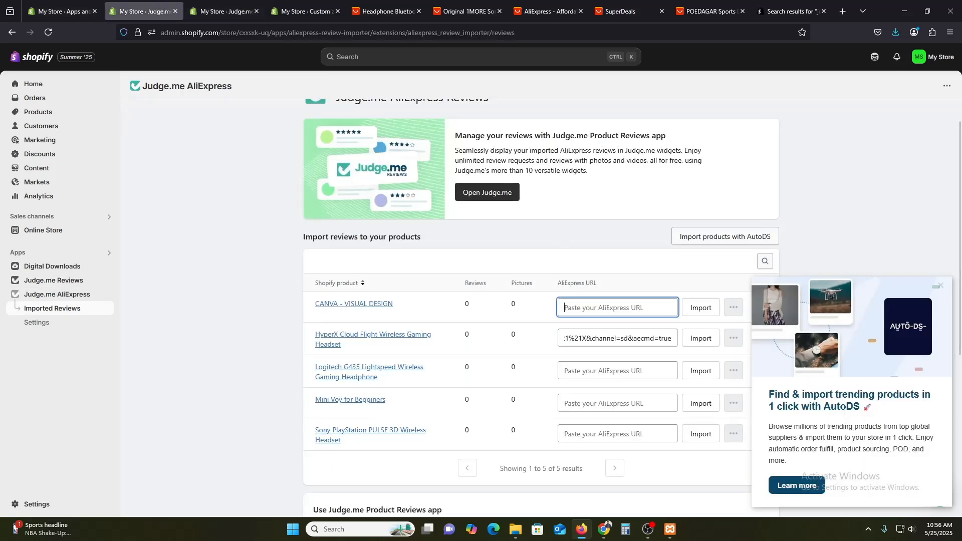
Import 15 reviews in English for the HyperX Cloud Flight Wireless Gaming Headset and view the import logs.
{"action": "left_click", "coordinate": [685, 344]}
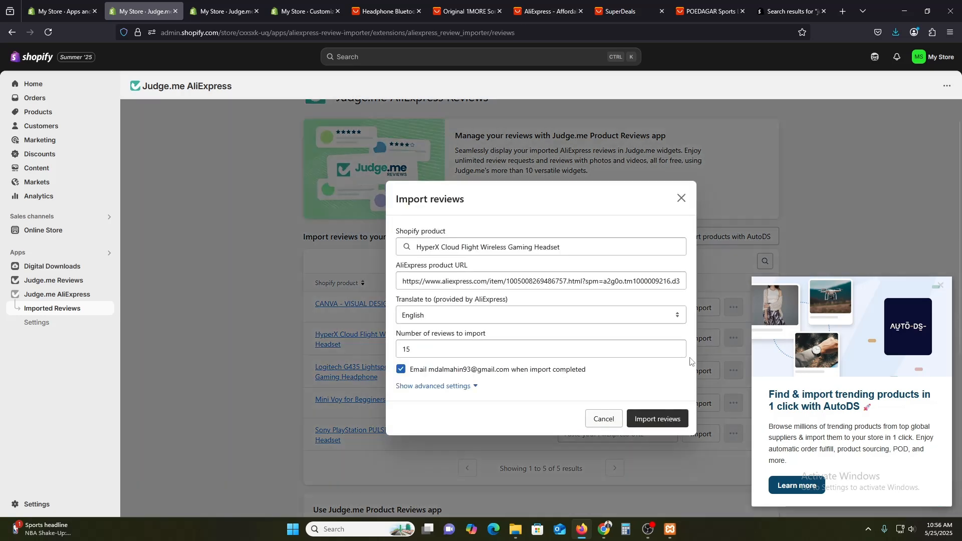
{"action": "left_click", "coordinate": [673, 419]}
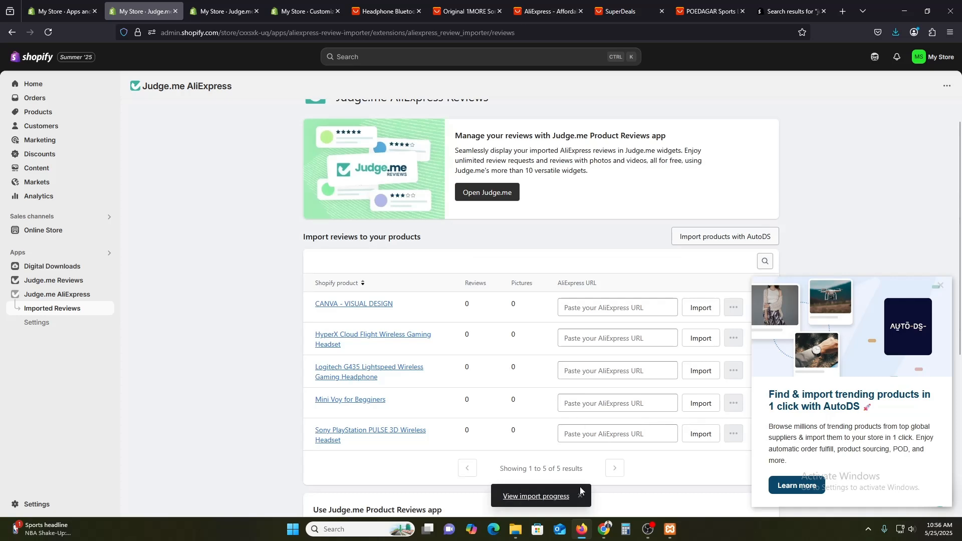
{"action": "scroll", "coordinate": [664, 355], "scroll_direction": "down", "scroll_amount": 5}
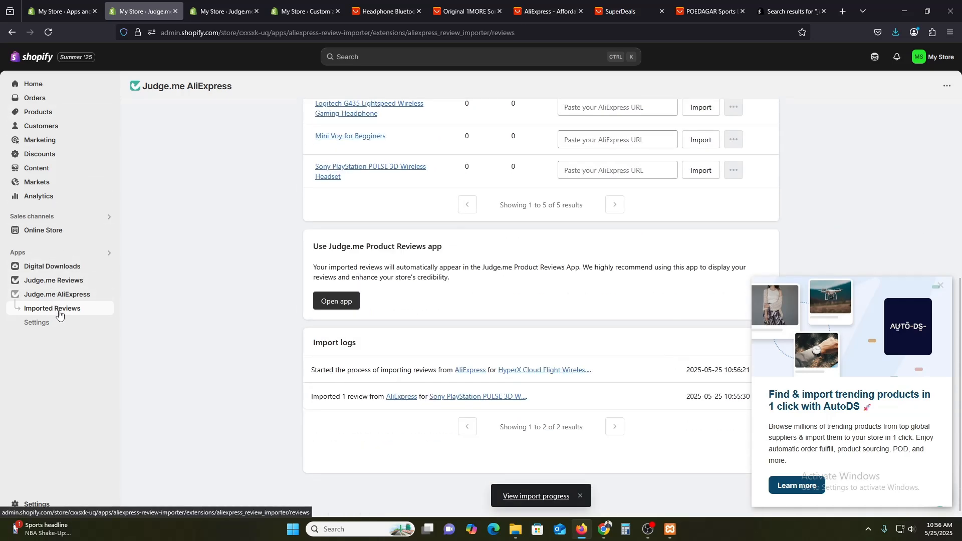
Open the Judge.me Reviews dashboard for managing reviews and look through all the imported reviews.
{"action": "left_click", "coordinate": [56, 280]}
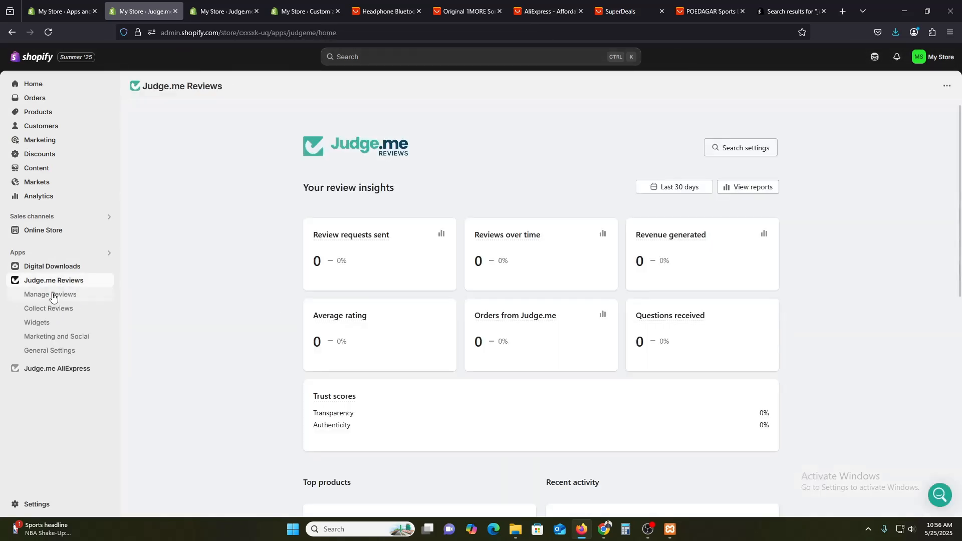
{"action": "left_click", "coordinate": [53, 296]}
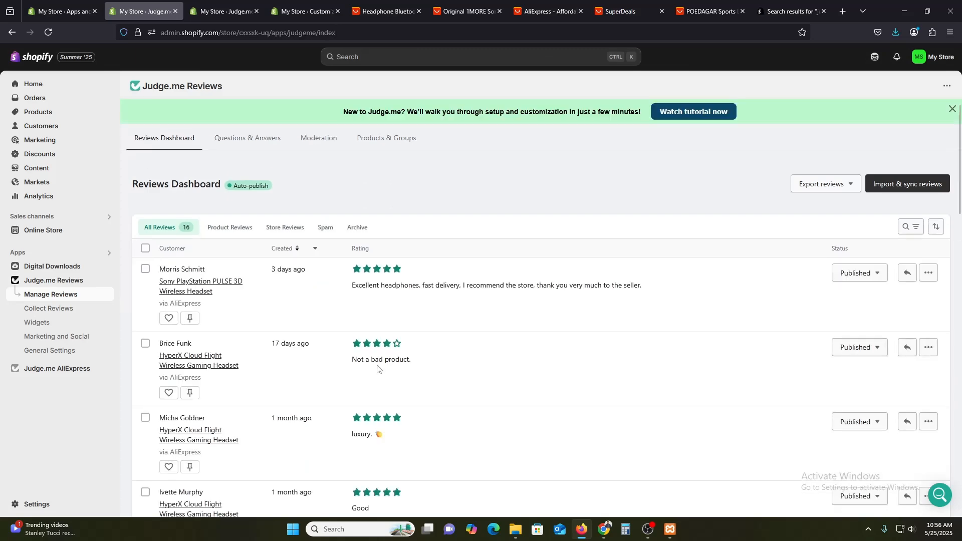
{"action": "scroll", "coordinate": [436, 326], "scroll_direction": "down", "scroll_amount": 10}
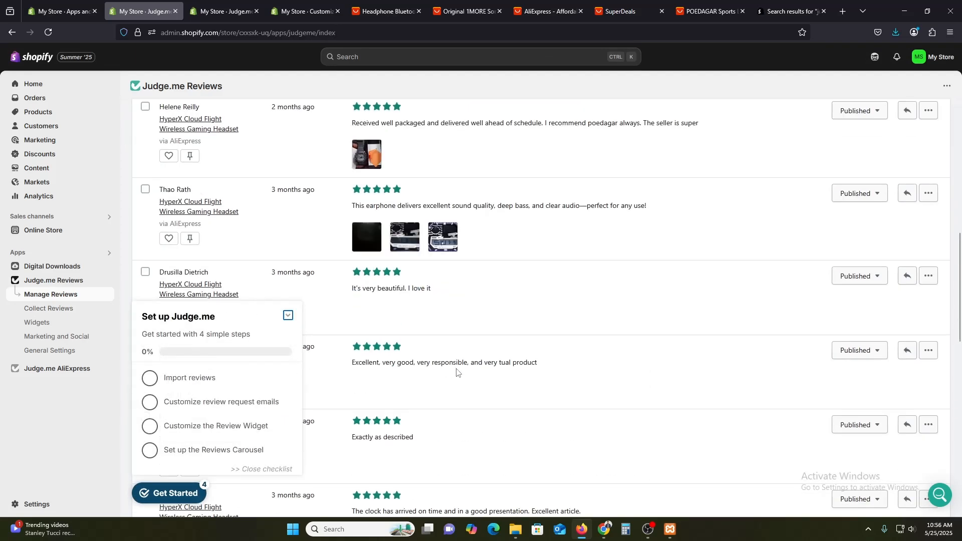
{"action": "scroll", "coordinate": [457, 372], "scroll_direction": "down", "scroll_amount": 10}
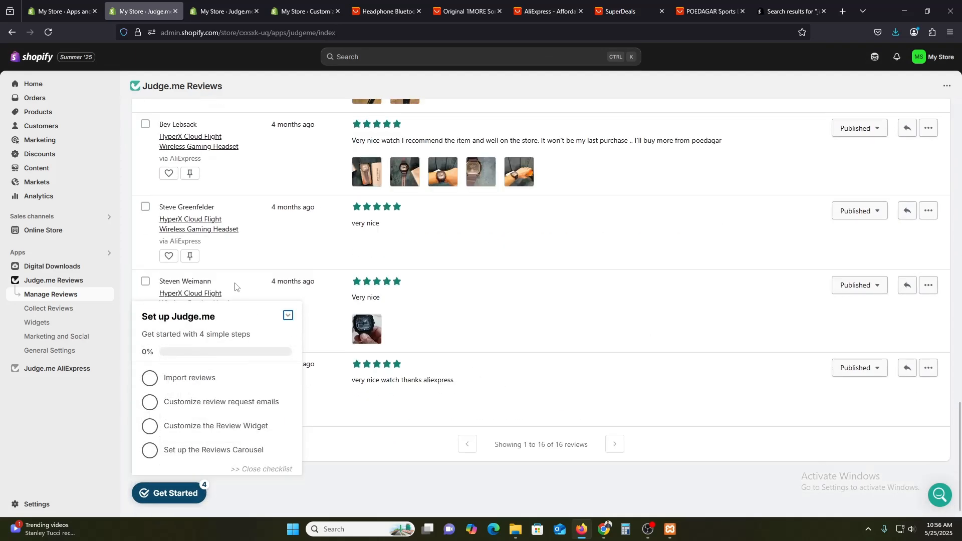
Exit the theme editor and open the Headset collection in the live online store.
{"action": "left_click", "coordinate": [303, 11]}
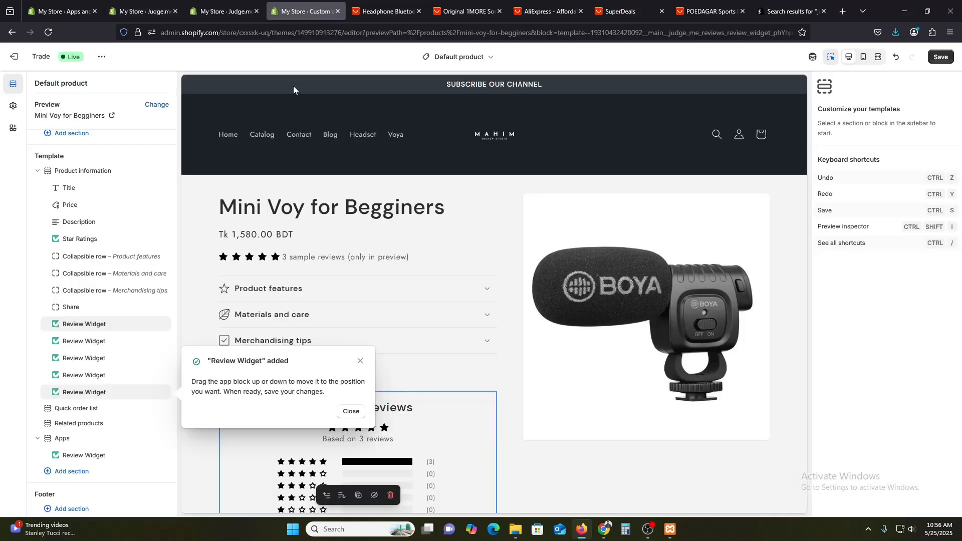
{"action": "left_click", "coordinate": [14, 56]}
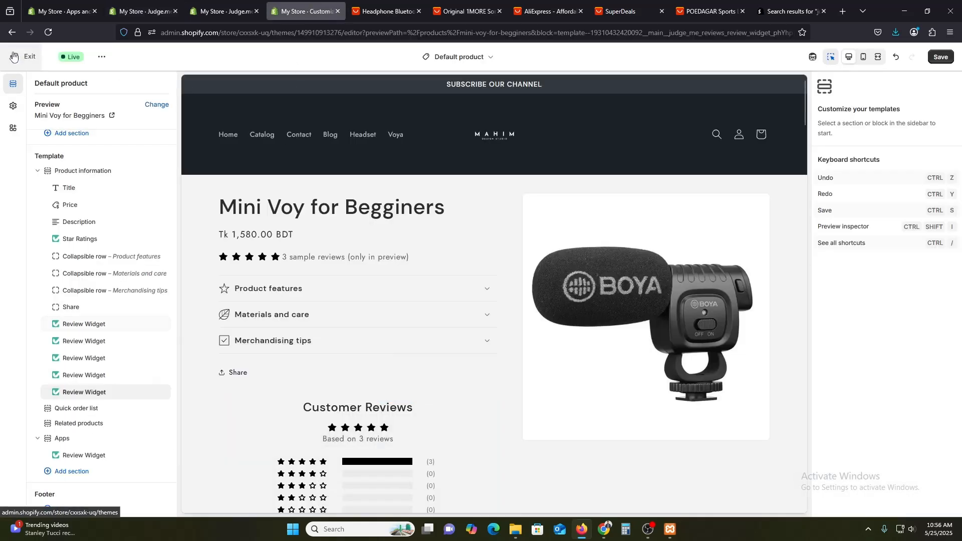
{"action": "left_click", "coordinate": [612, 307]}
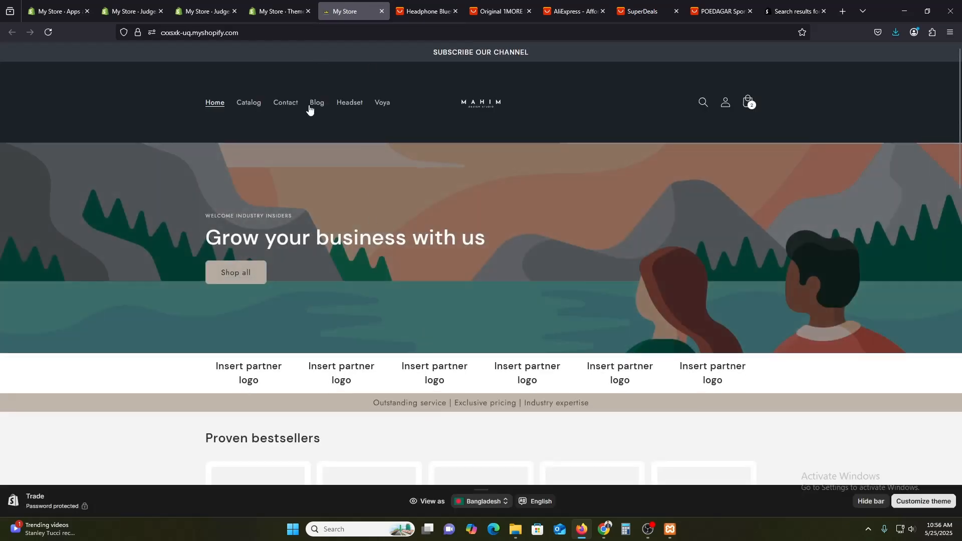
{"action": "left_click", "coordinate": [343, 105]}
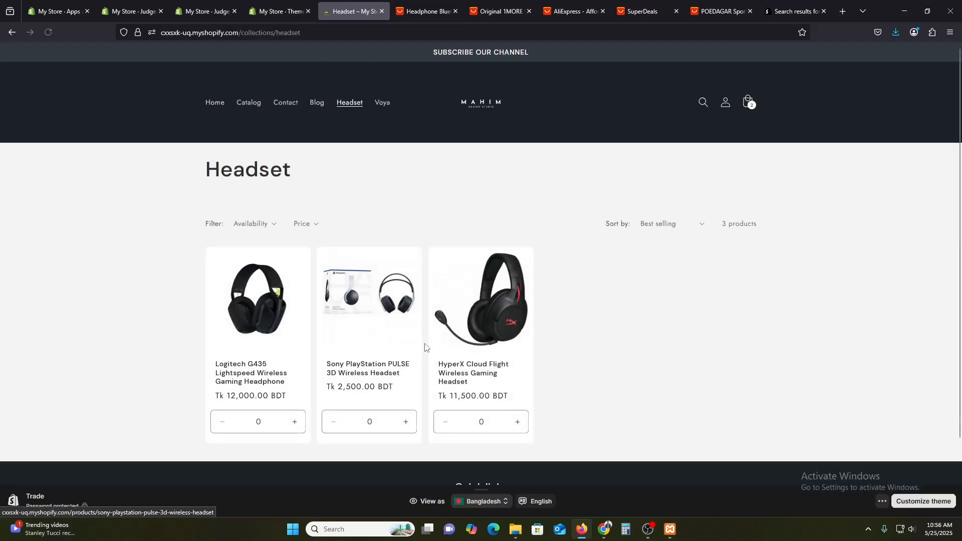
Check the customer reviews on the Sony PlayStation PULSE 3D Wireless Headset's store page and return to the Headset collection.
{"action": "left_click", "coordinate": [364, 379]}
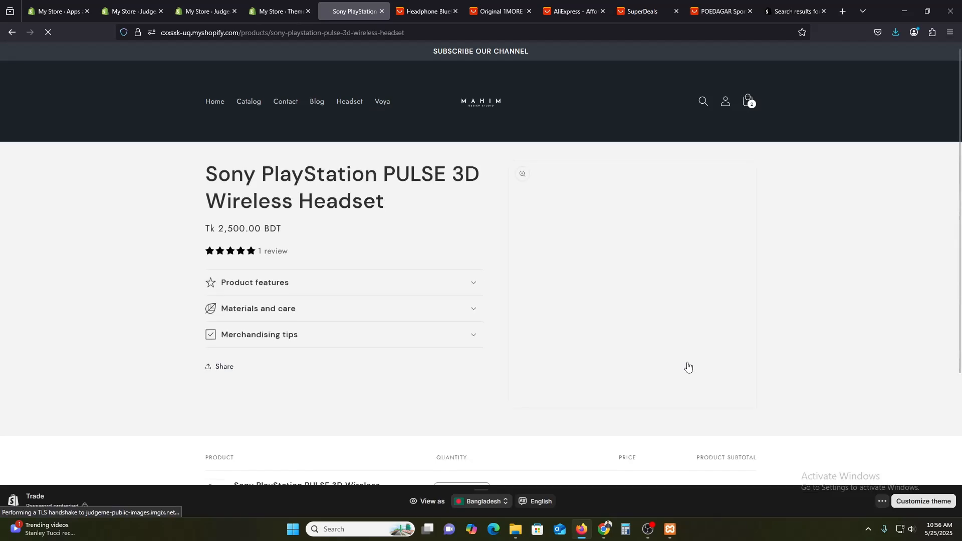
{"action": "scroll", "coordinate": [687, 368], "scroll_direction": "down", "scroll_amount": 5}
{"action": "scroll", "coordinate": [697, 376], "scroll_direction": "down", "scroll_amount": 6}
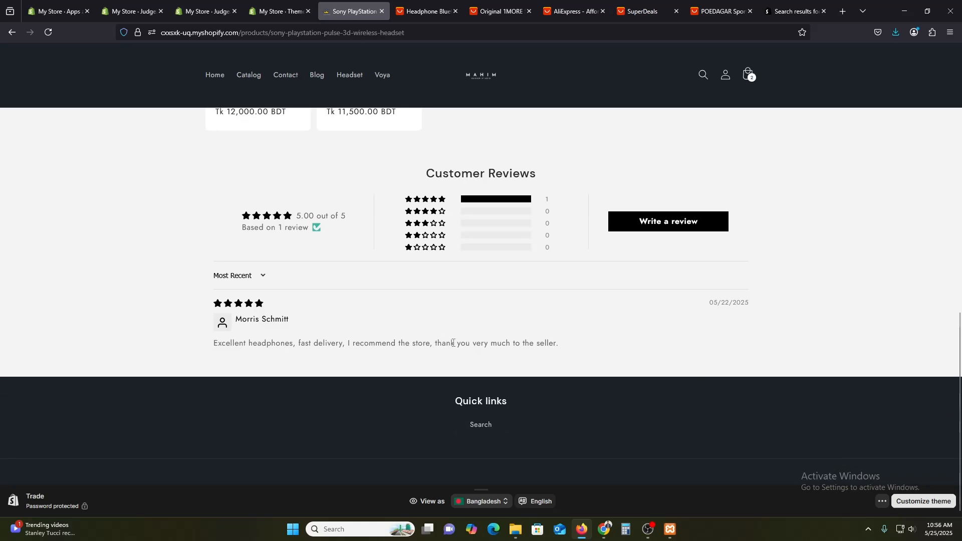
{"action": "scroll", "coordinate": [549, 363], "scroll_direction": "up", "scroll_amount": 3}
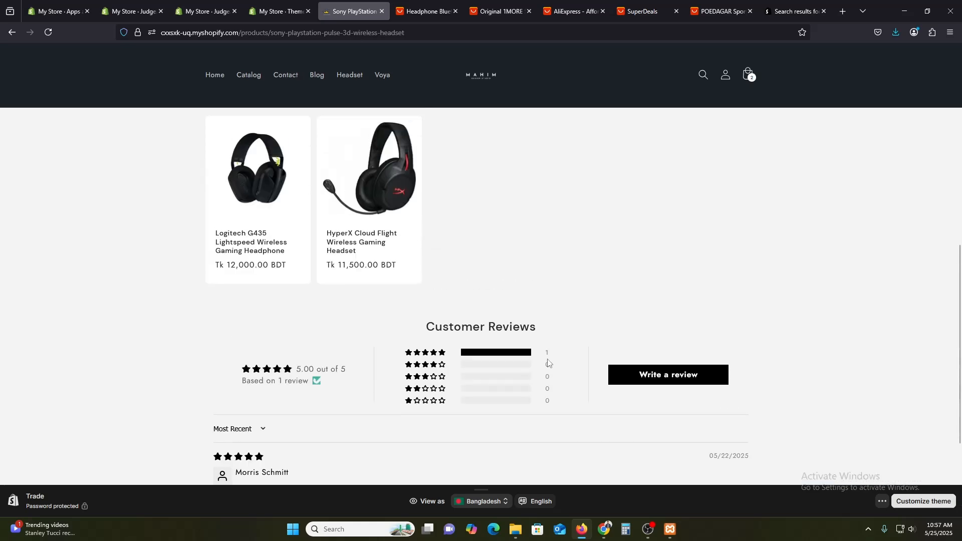
{"action": "scroll", "coordinate": [548, 366], "scroll_direction": "down", "scroll_amount": 3}
{"action": "left_click", "coordinate": [6, 33]}
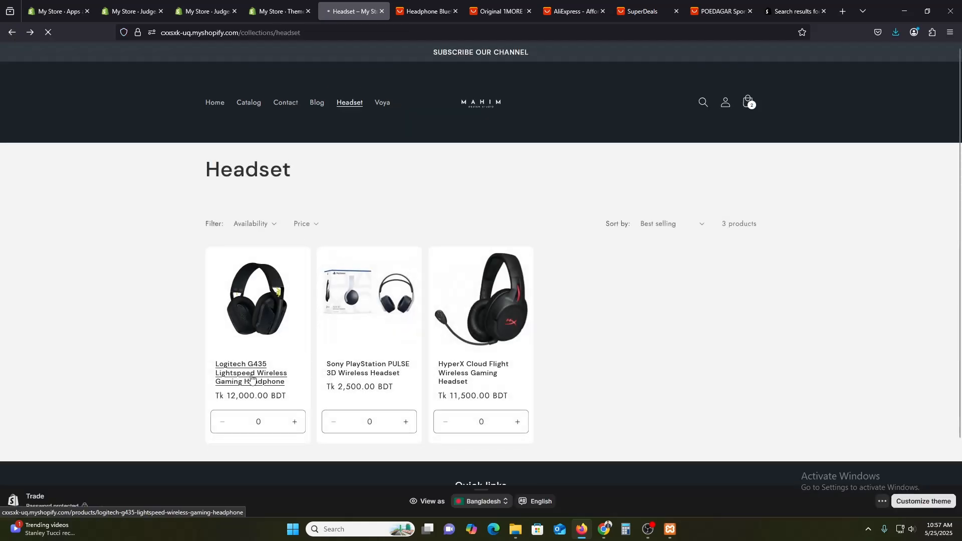
Check the Customer Reviews section on the Logitech G435 headphone's store page and return to the Headset collection.
{"action": "left_click", "coordinate": [251, 379]}
{"action": "scroll", "coordinate": [722, 302], "scroll_direction": "down", "scroll_amount": 10}
{"action": "scroll", "coordinate": [700, 304], "scroll_direction": "up", "scroll_amount": 2}
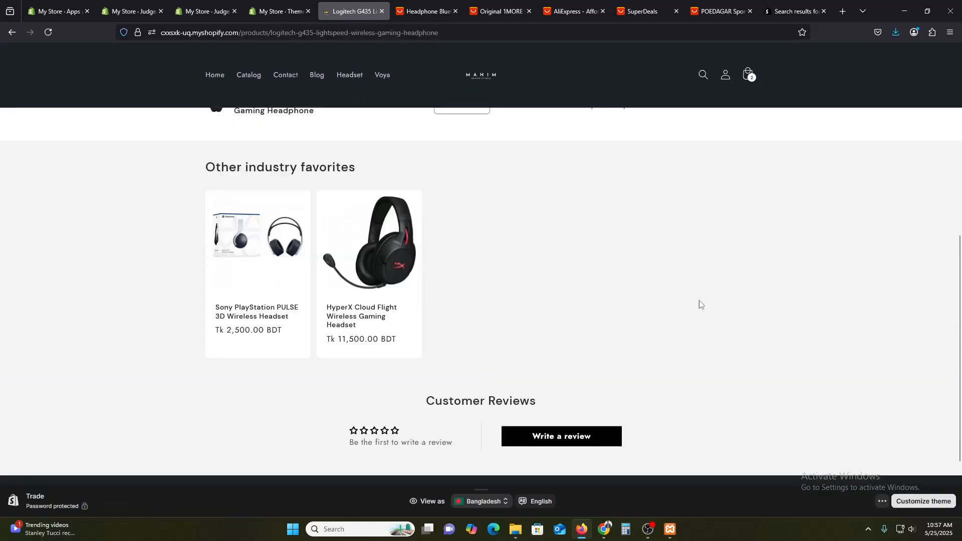
{"action": "left_click", "coordinate": [11, 32]}
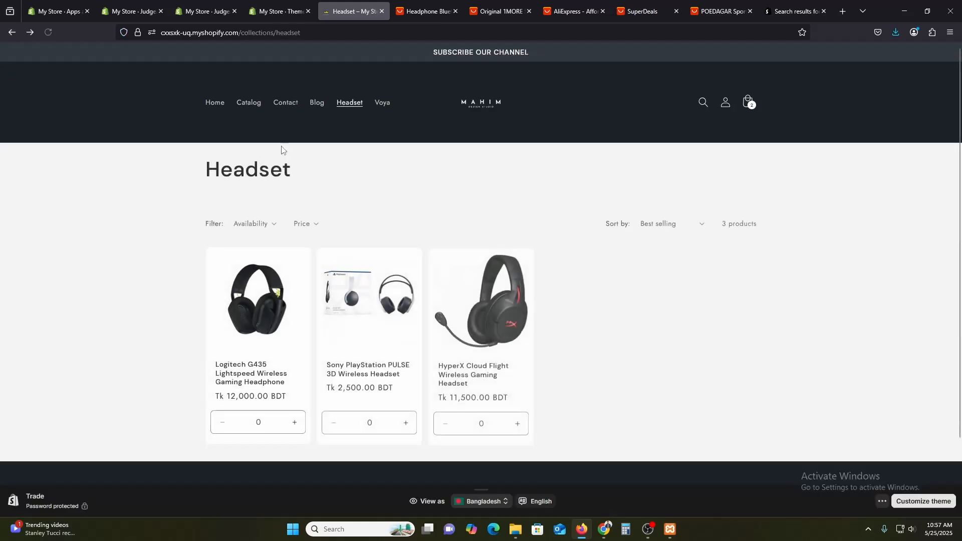
Open the HyperX Cloud Flight Wireless Gaming Headset's store page and examine its imported customer reviews and star rating.
{"action": "left_click", "coordinate": [467, 385]}
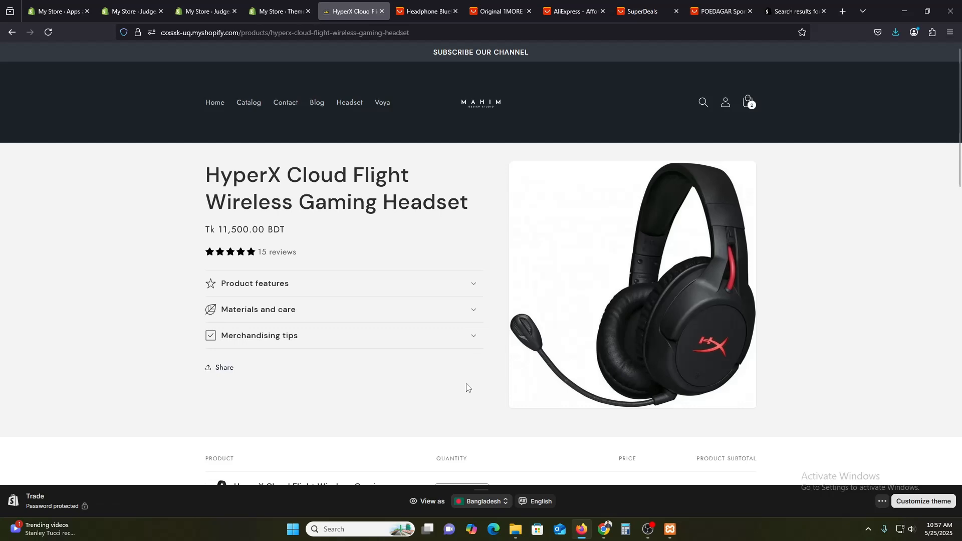
{"action": "scroll", "coordinate": [606, 276], "scroll_direction": "down", "scroll_amount": 15}
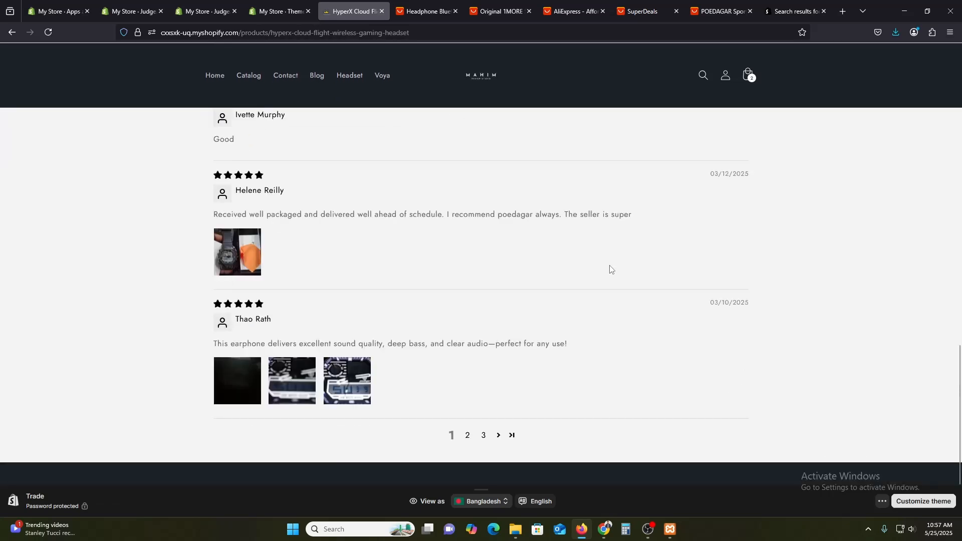
{"action": "scroll", "coordinate": [612, 271], "scroll_direction": "up", "scroll_amount": 10}
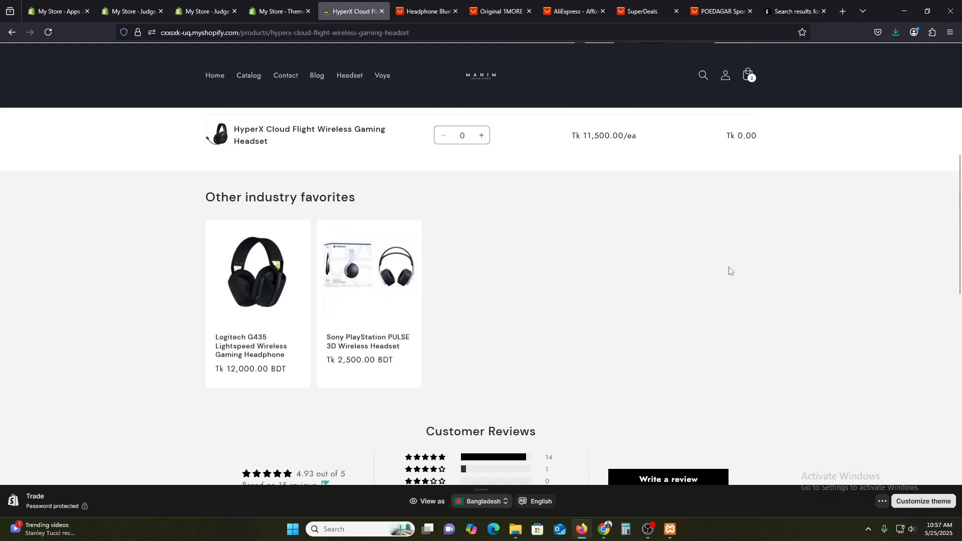
{"action": "scroll", "coordinate": [730, 271], "scroll_direction": "up", "scroll_amount": 7}
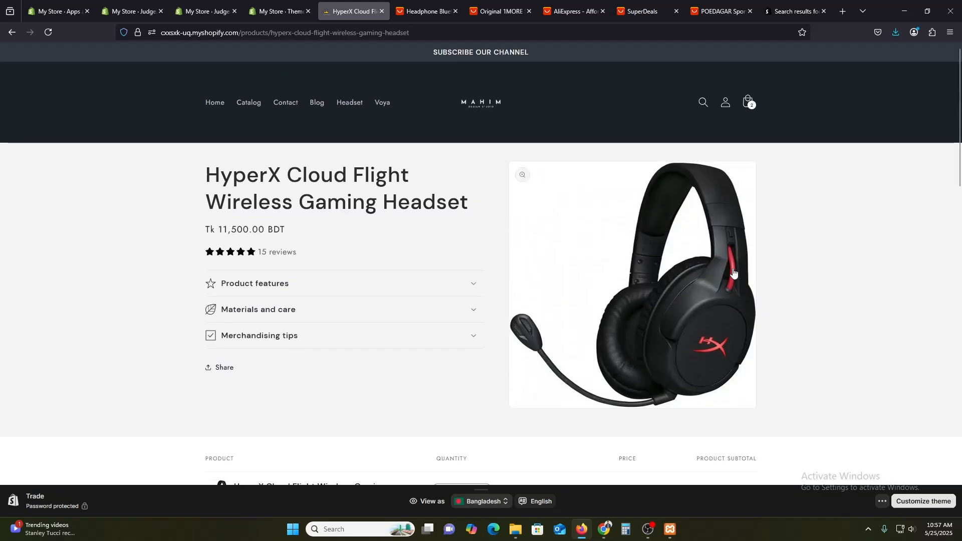